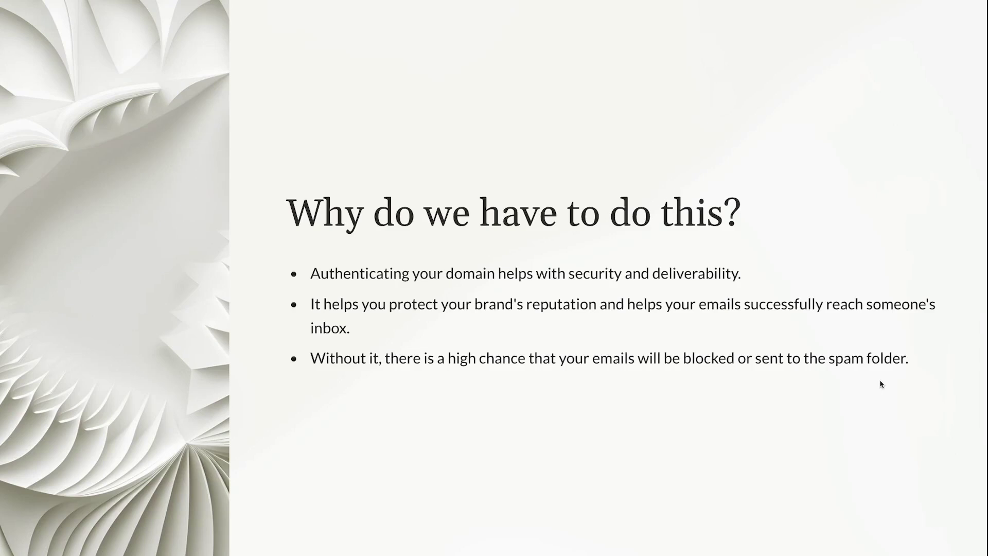
key(Right)
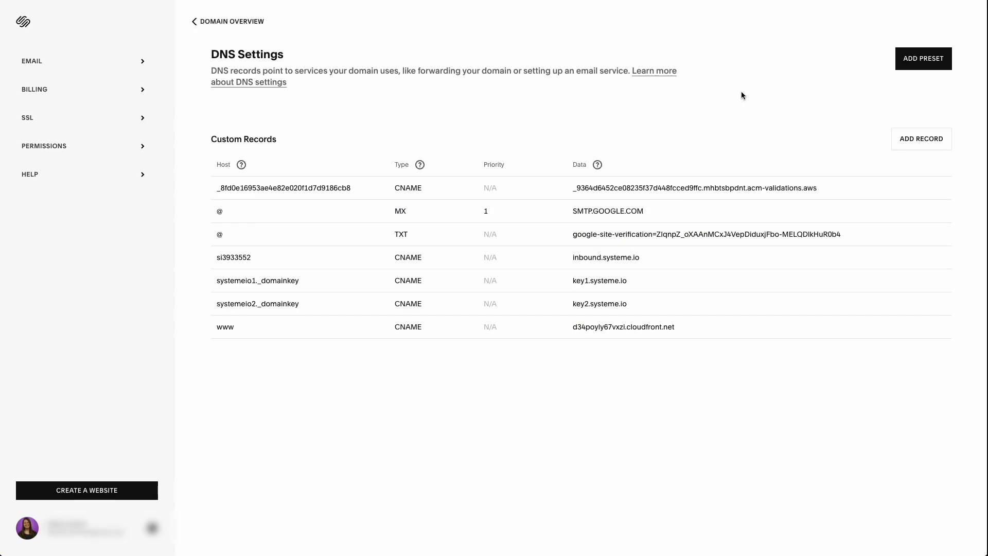
Step: Add a TXT record with host @ and data v=spf1 include:_spf.google.com ~all
click(921, 139)
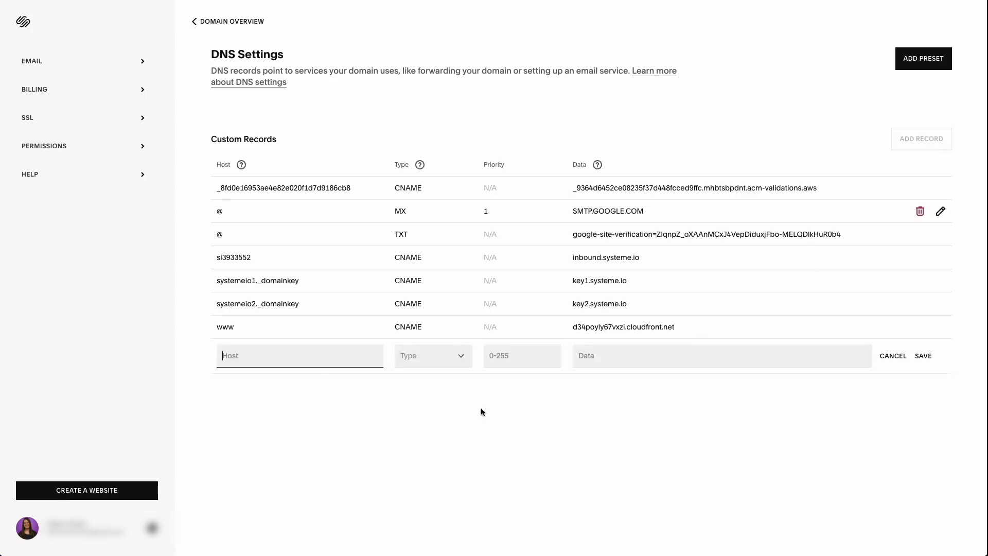
click(426, 364)
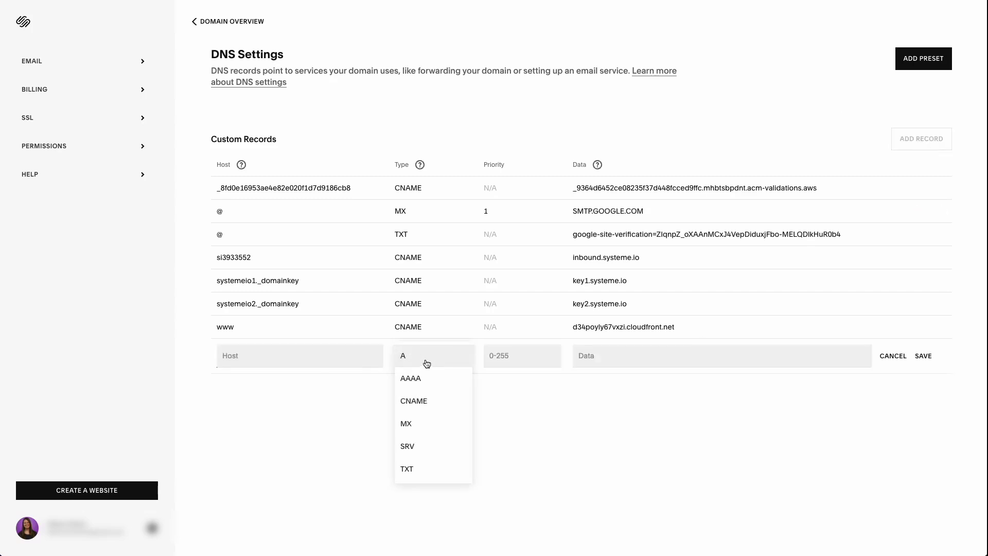
click(420, 472)
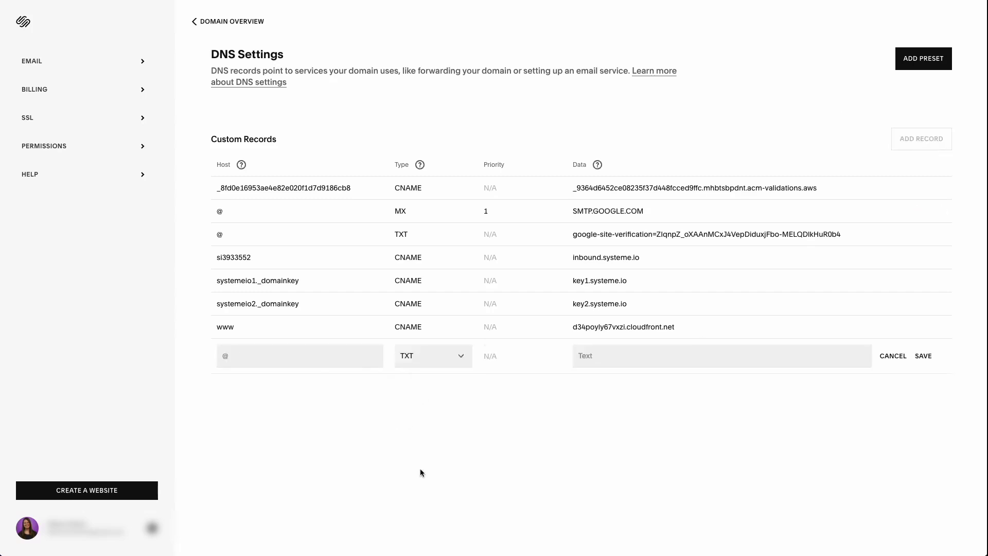
click(251, 357)
text(@)
click(655, 406)
click(592, 358)
text(v=spf1 include:_spf.google.com ~all)
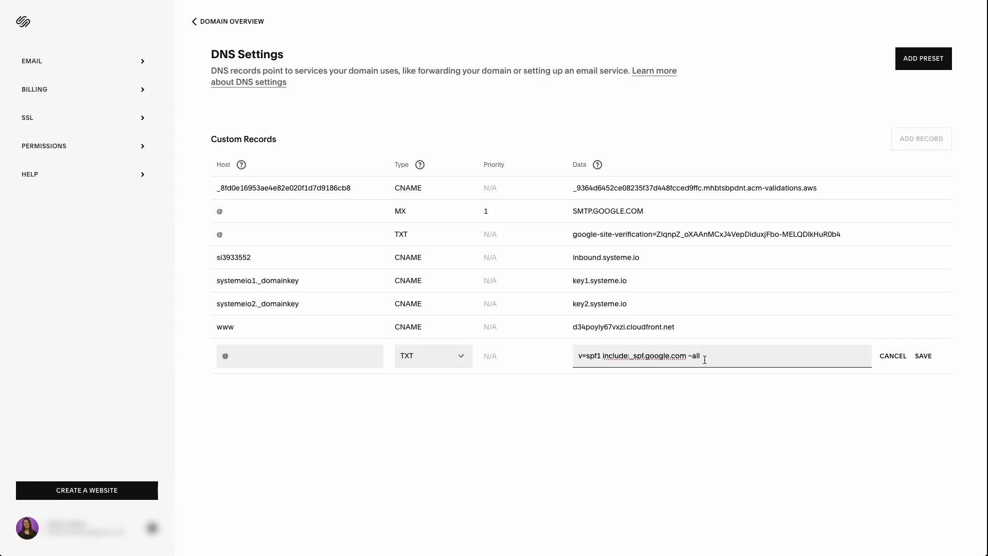
Step: Save the new SPF TXT record
click(924, 357)
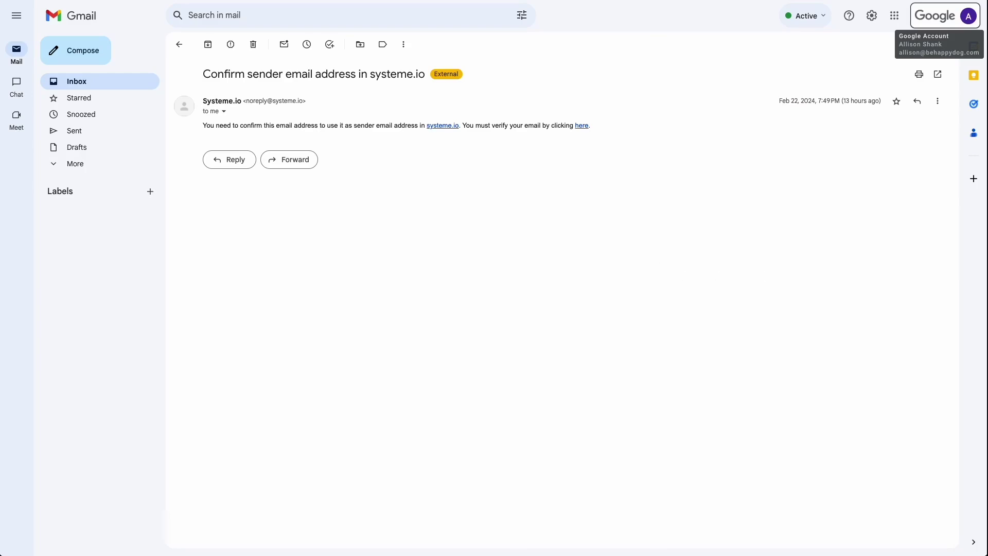
click(964, 20)
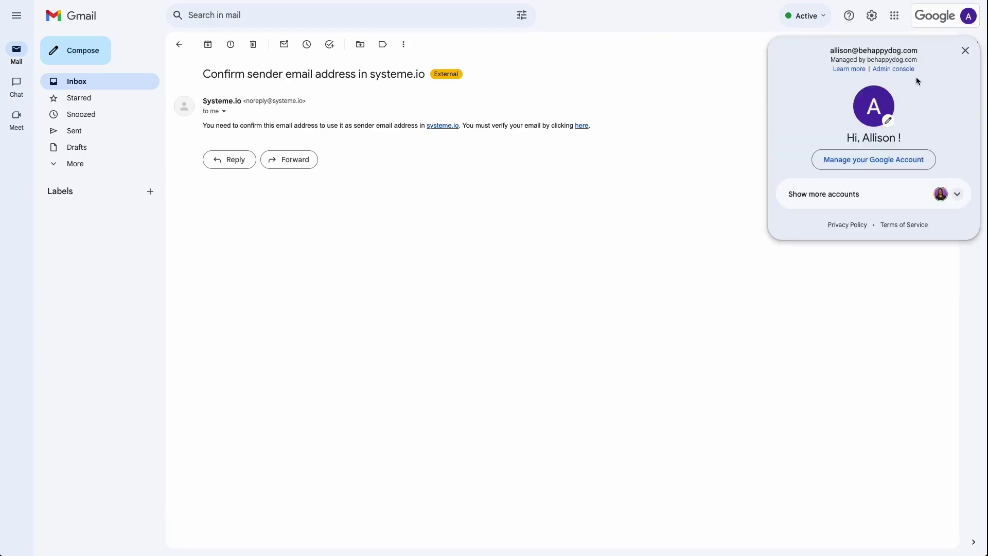
click(905, 70)
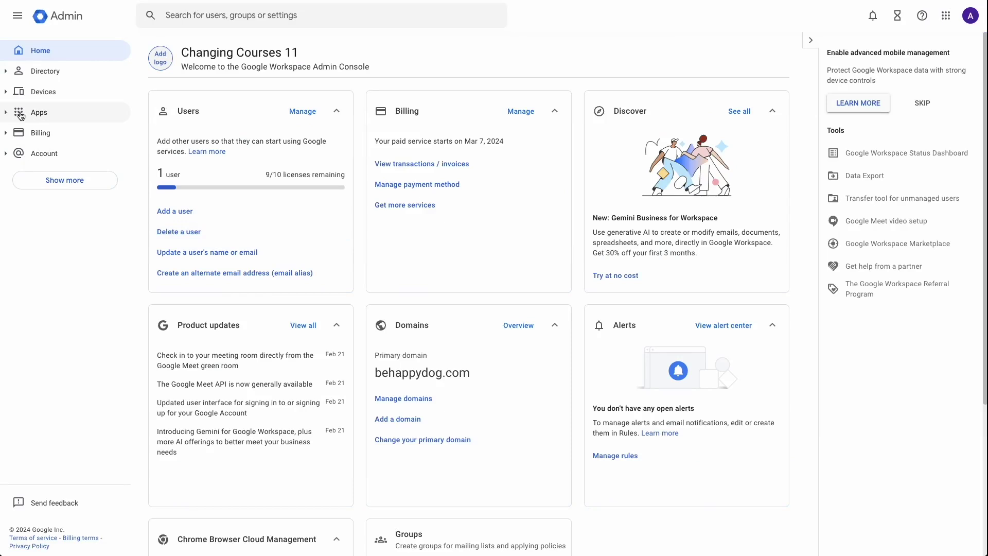
Step: Open Apps > Google Workspace > Gmail and expand the Authenticate email (DKIM) section
click(8, 116)
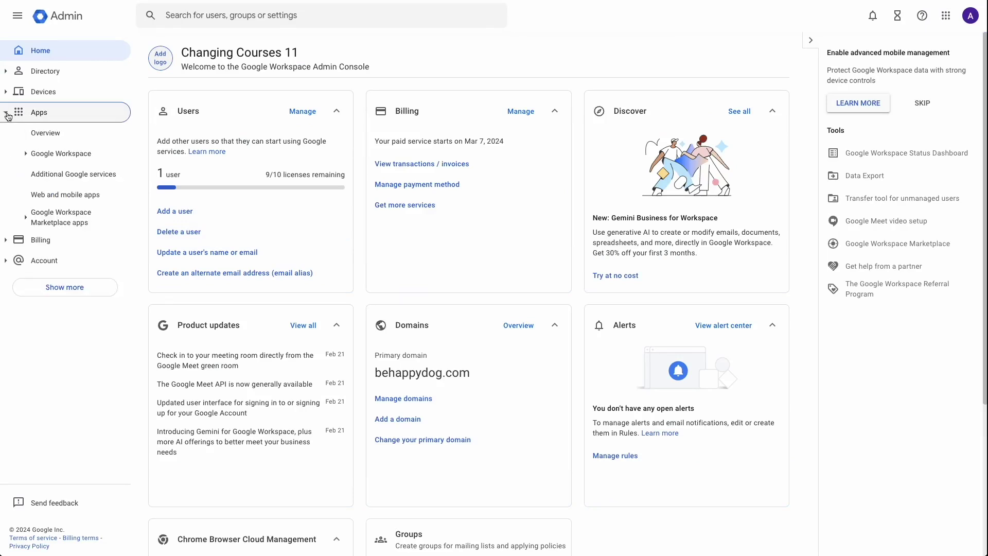
click(27, 156)
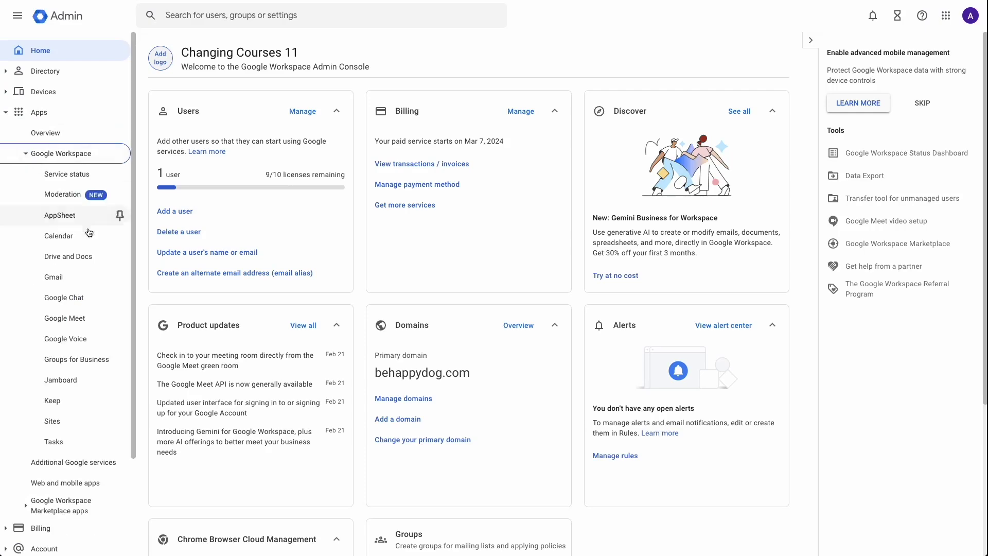
click(70, 279)
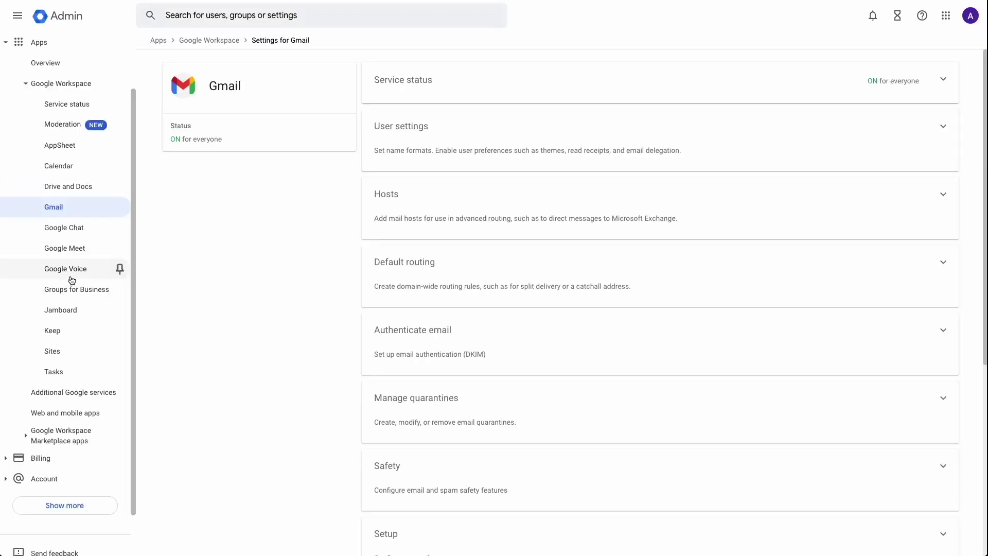
scroll(481, 241, down, 2)
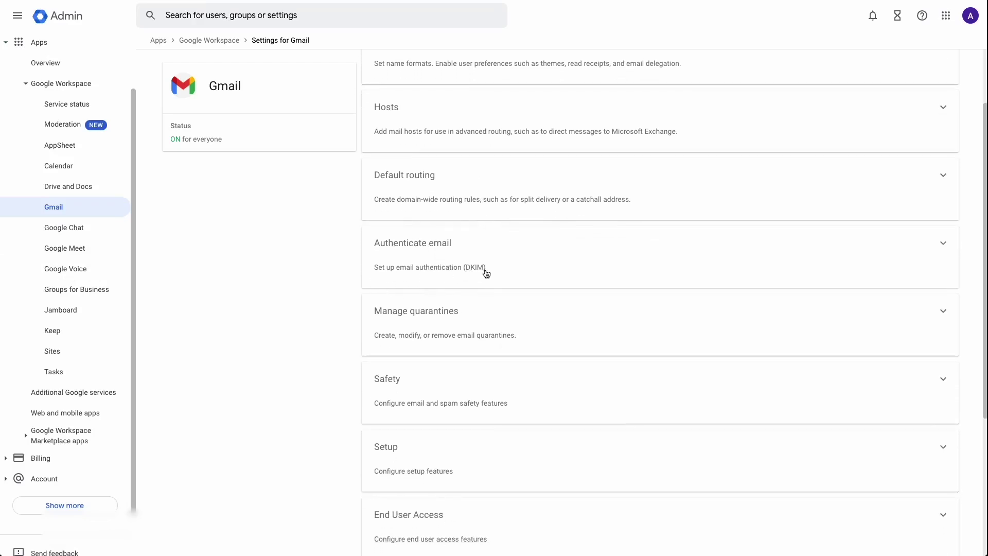
click(944, 246)
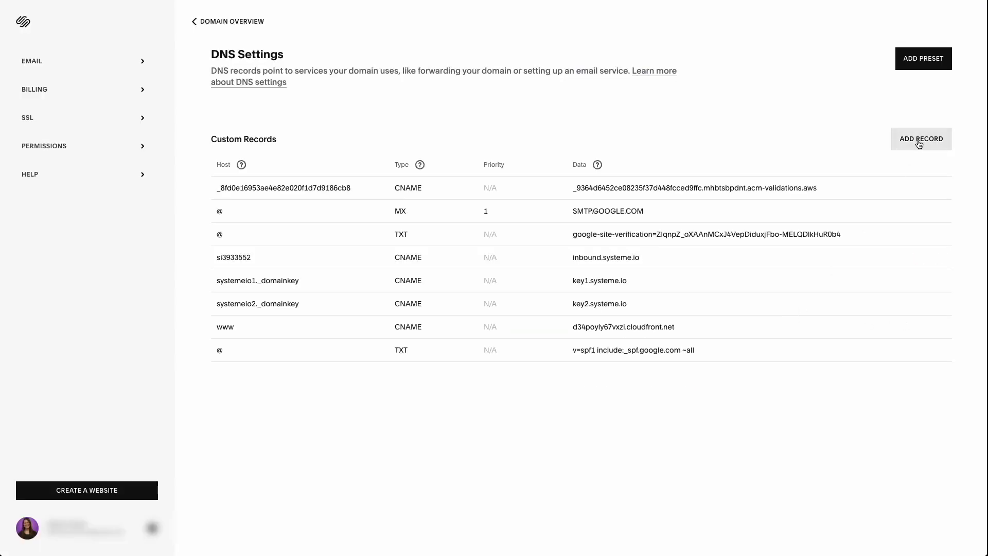
Step: Add a new TXT record with host google._domainkey, leaving its data empty for now
click(919, 144)
click(427, 383)
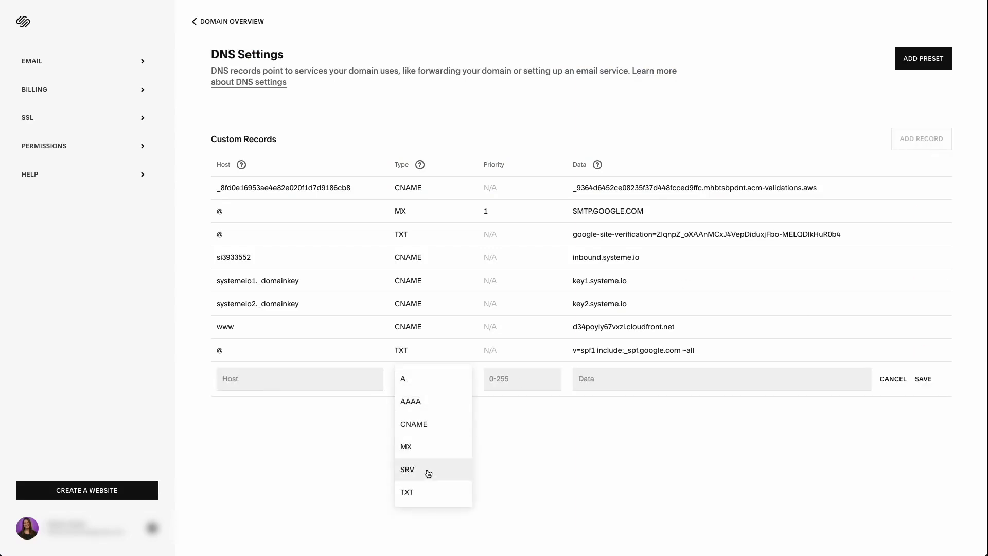
click(421, 492)
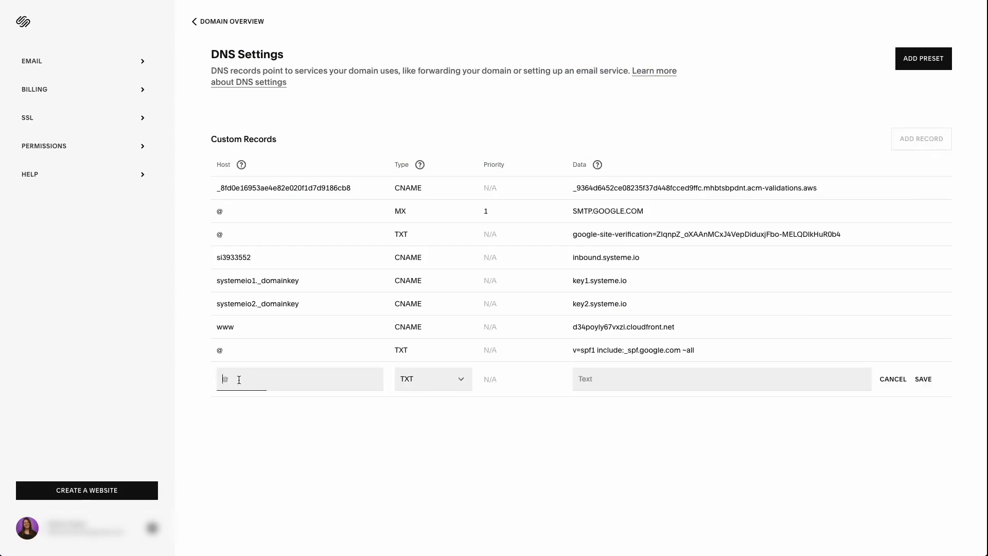
text(google._domainkey)
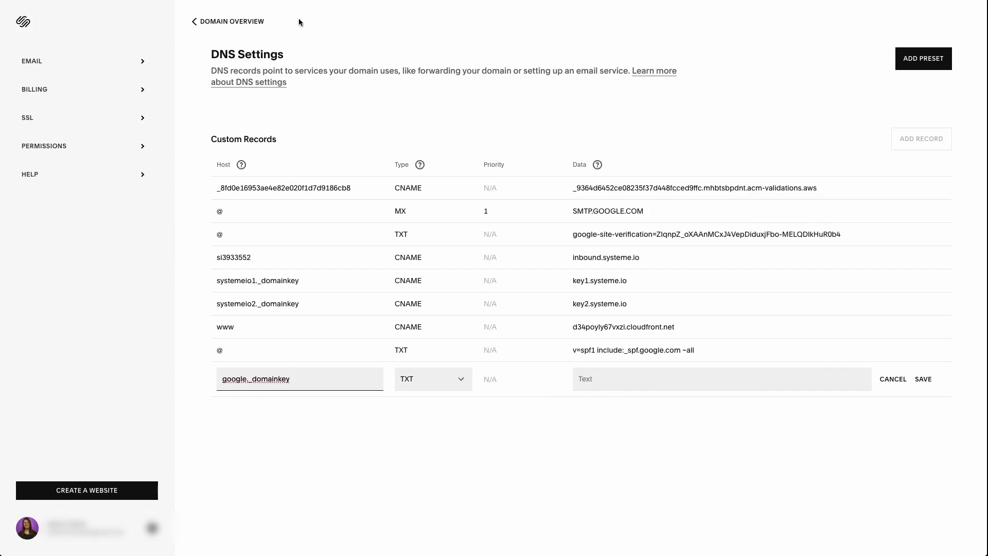
click(463, 1)
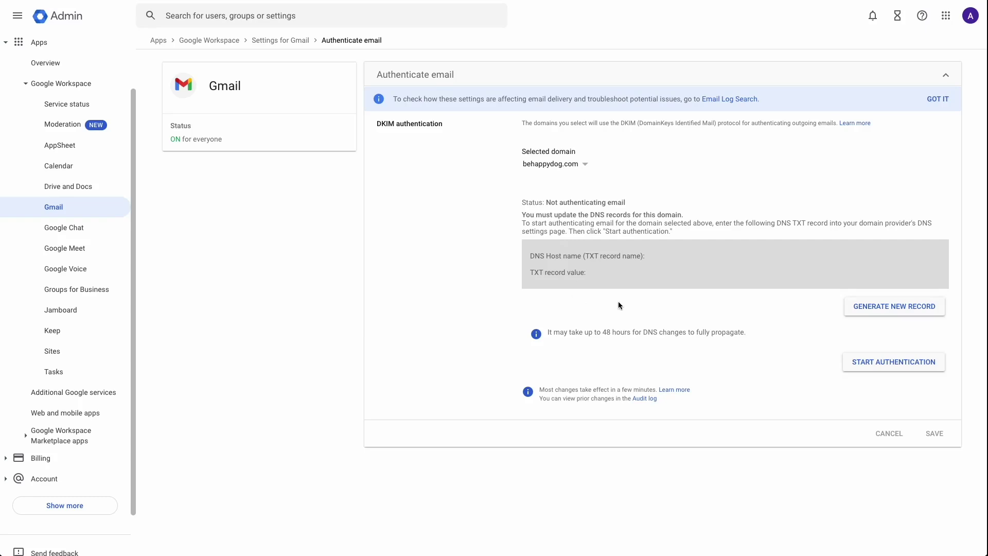
Step: Generate a 2048-bit DKIM key with the google selector and paste its TXT value into the record's data
click(894, 309)
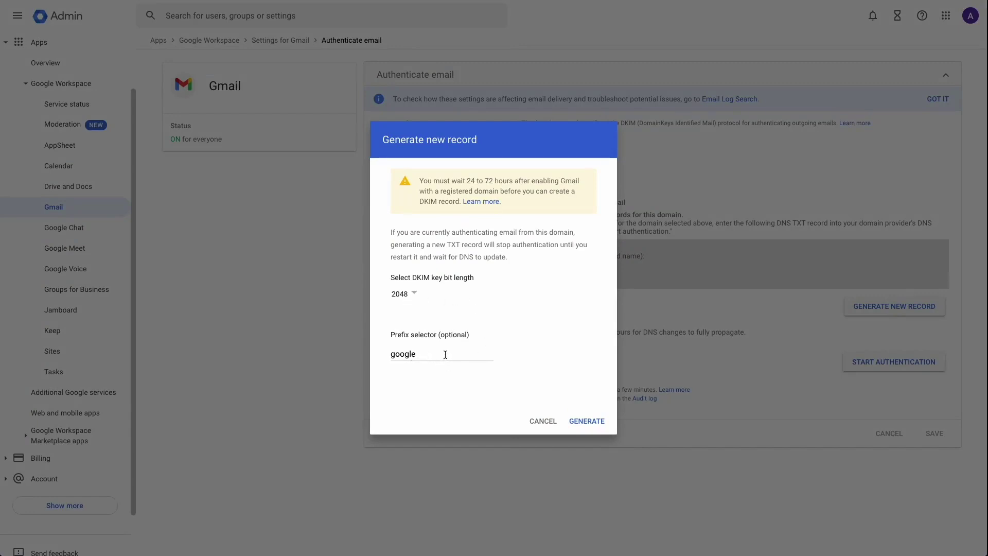
click(585, 421)
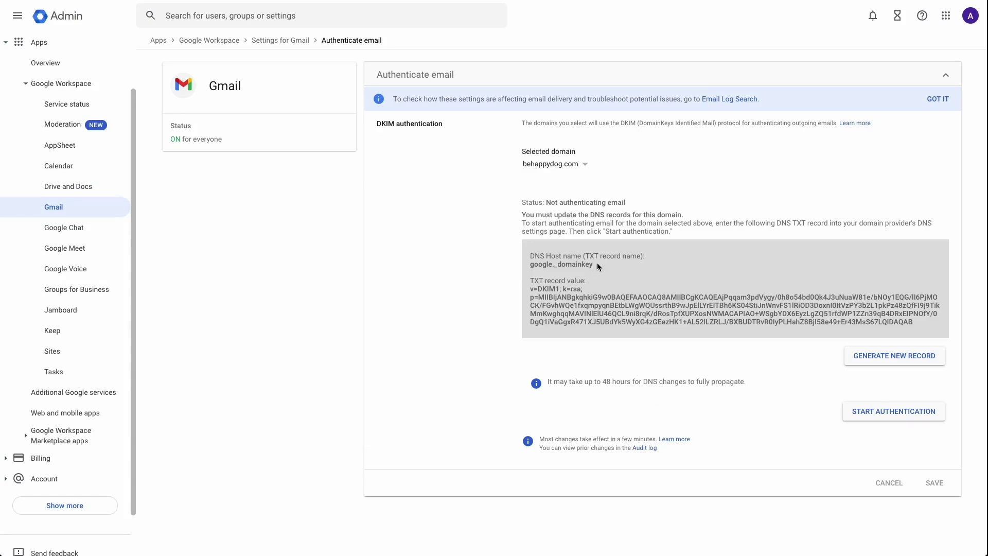
drag(597, 265, 591, 265)
click(544, 289)
drag(532, 290, 902, 322)
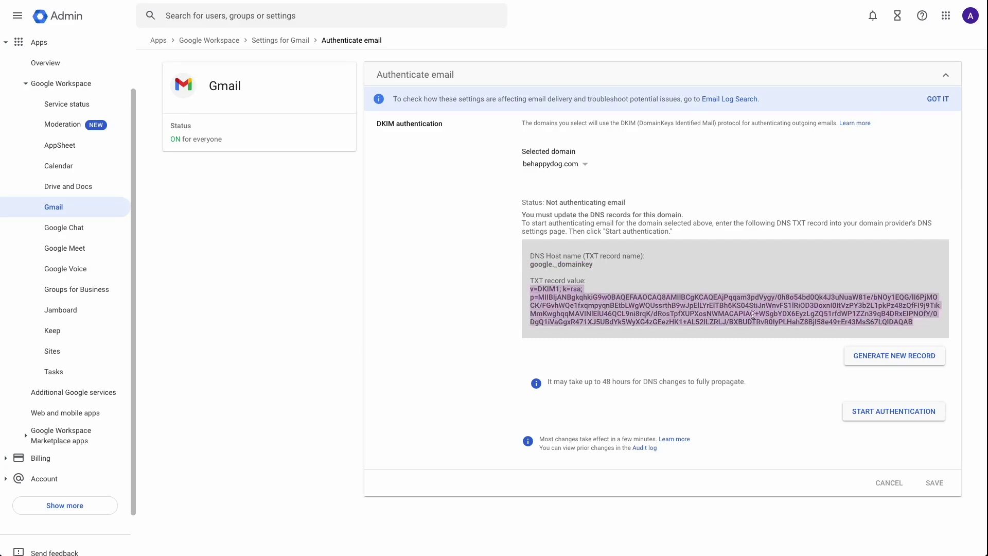
right_click(728, 315)
click(743, 337)
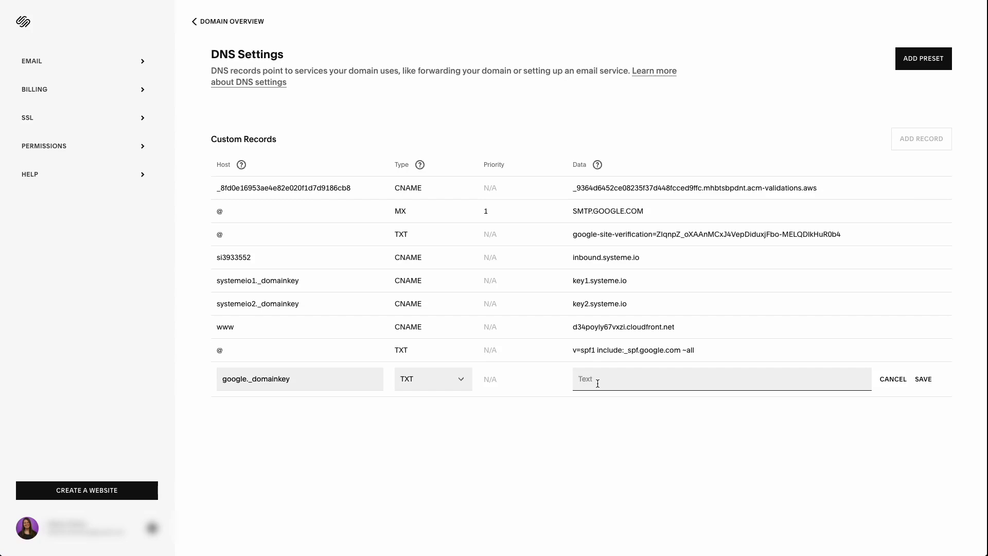
key(ctrl+v)
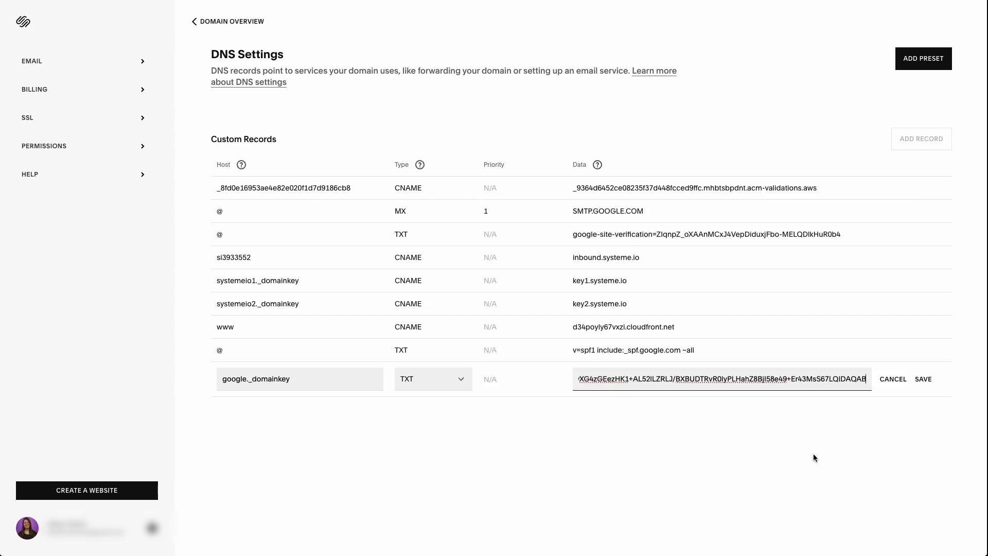
Step: Save the google._domainkey TXT record holding the DKIM key
click(924, 380)
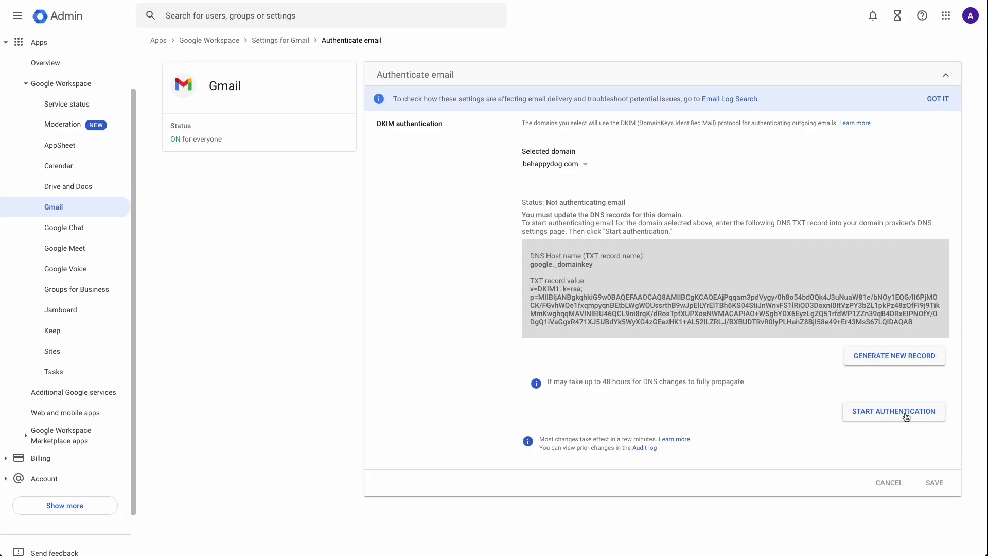
Step: Start DKIM authentication for behappydog.com
click(879, 416)
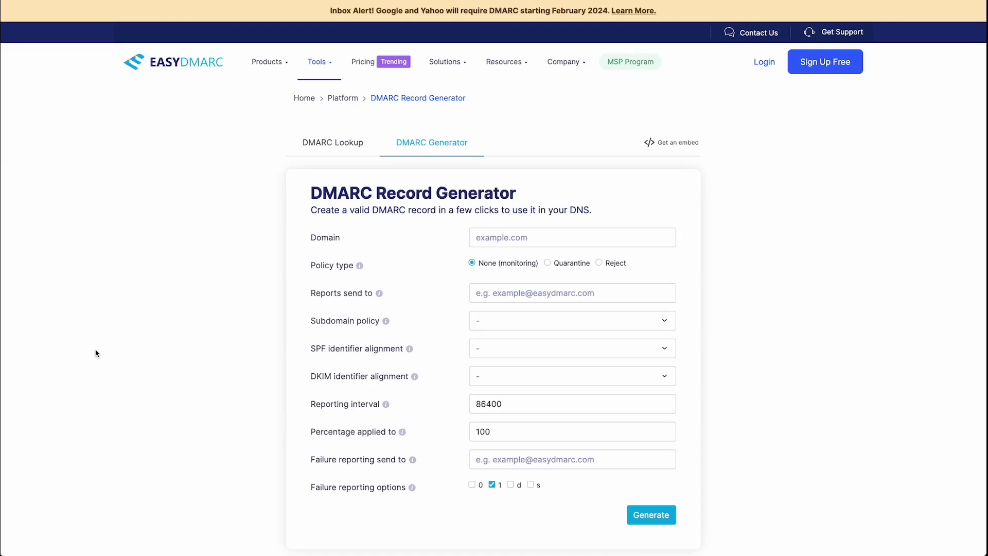
Step: Enter domain behappydog.com and the aggregate report e-mail address in the DMARC generator
click(491, 238)
text(behappy)
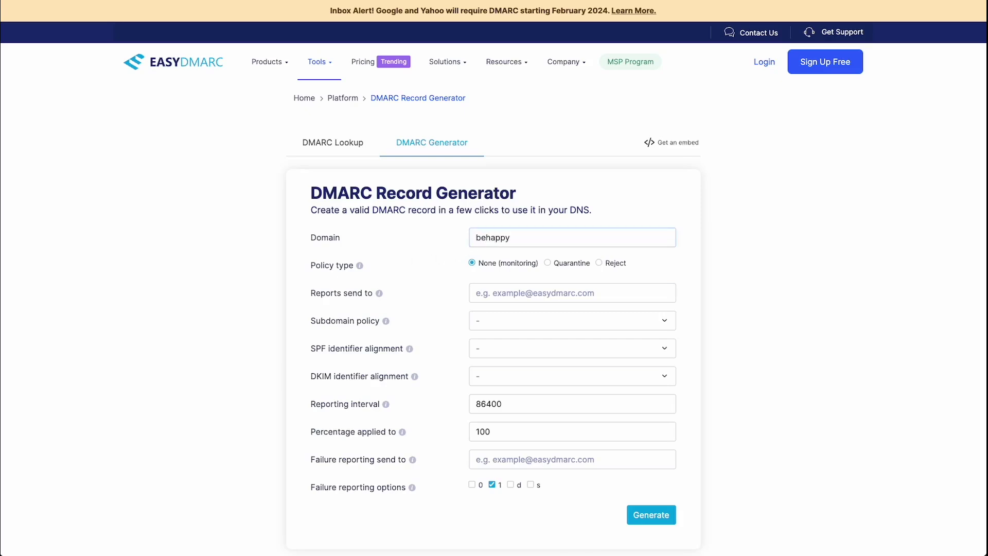
text(dog.com)
drag(312, 297, 396, 295)
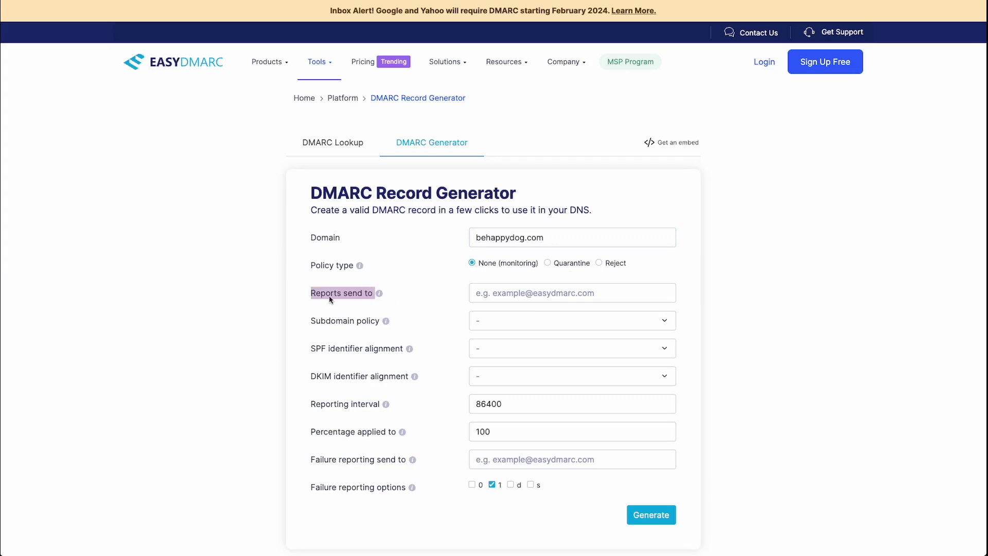
click(525, 294)
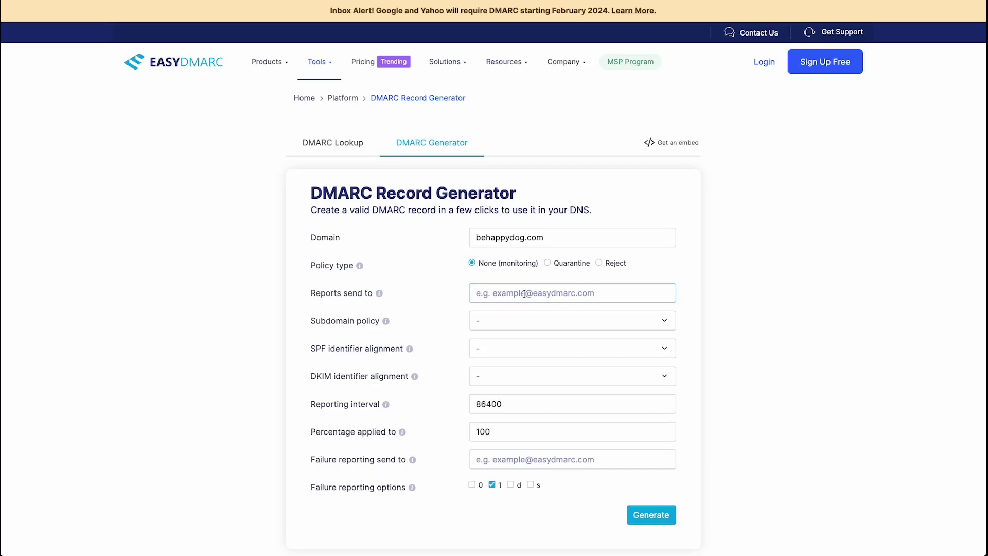
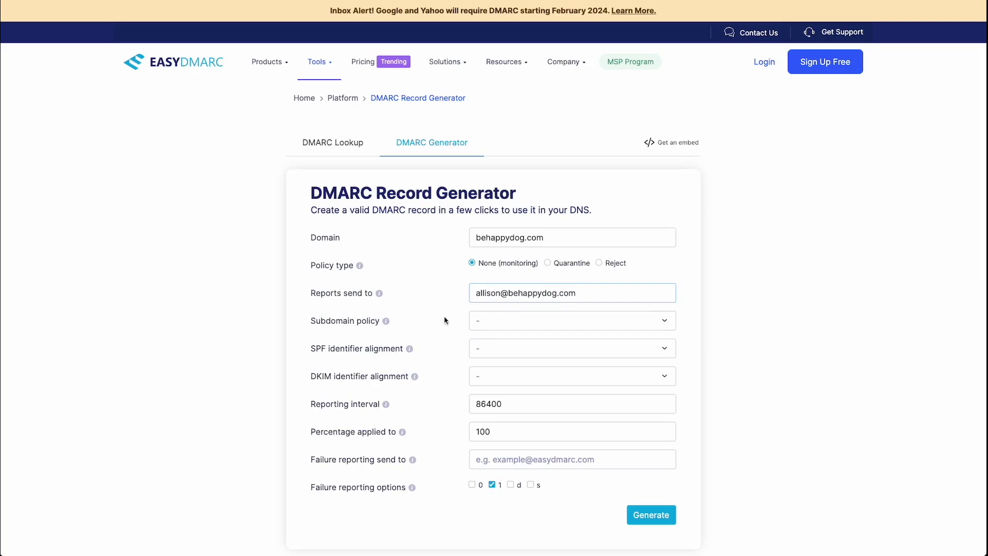
Step: Set the subdomain policy to none (monitoring) and both SPF and DKIM alignment to Relaxed
click(537, 327)
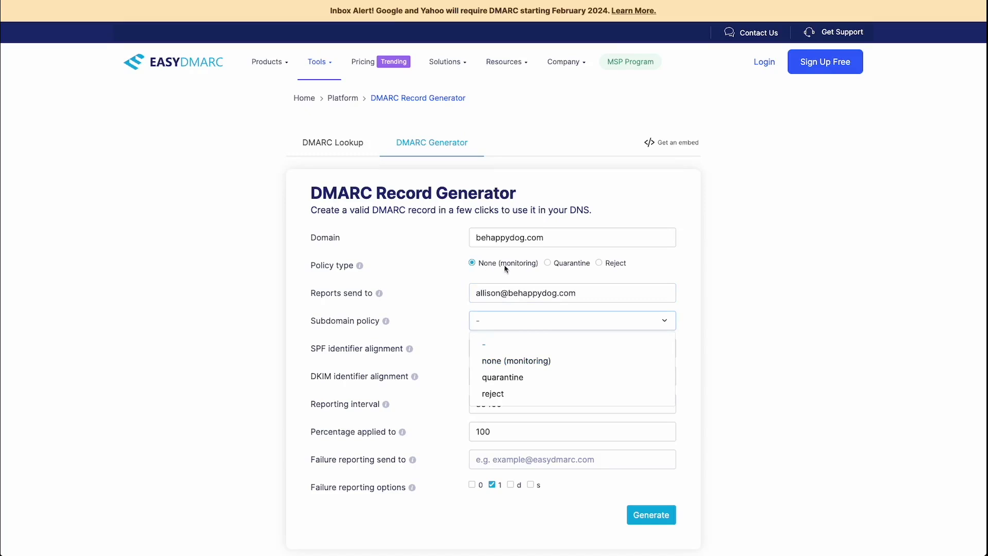
scroll(535, 379, down, 1)
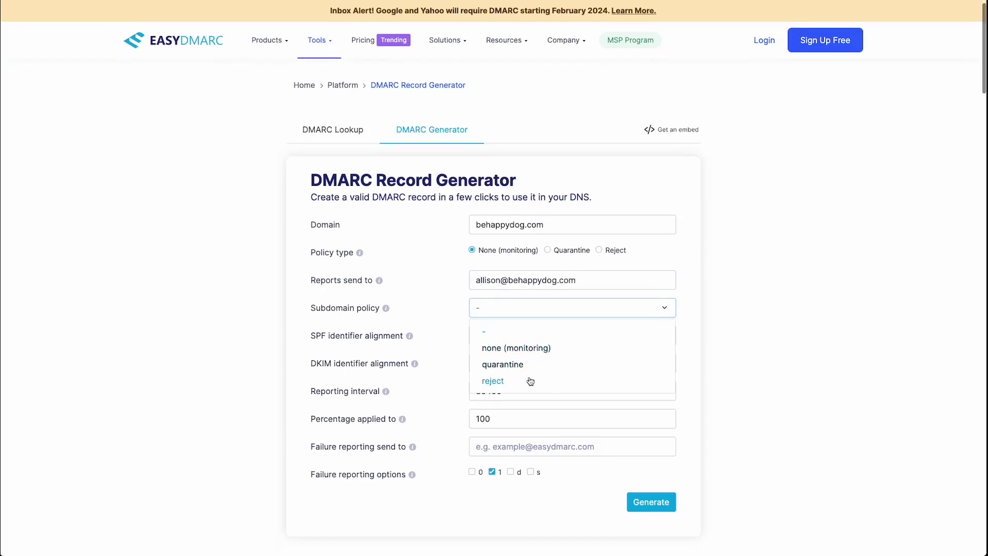
click(535, 351)
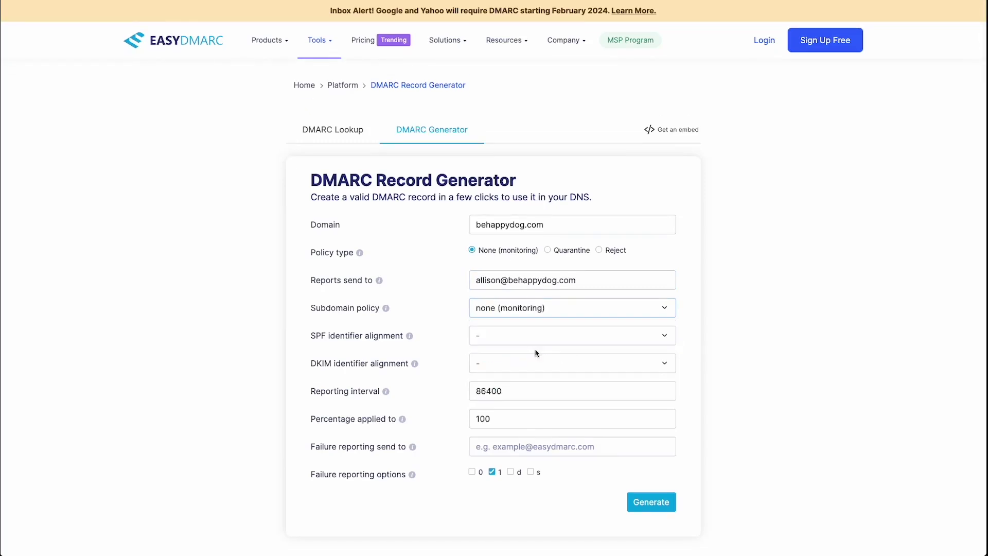
click(531, 341)
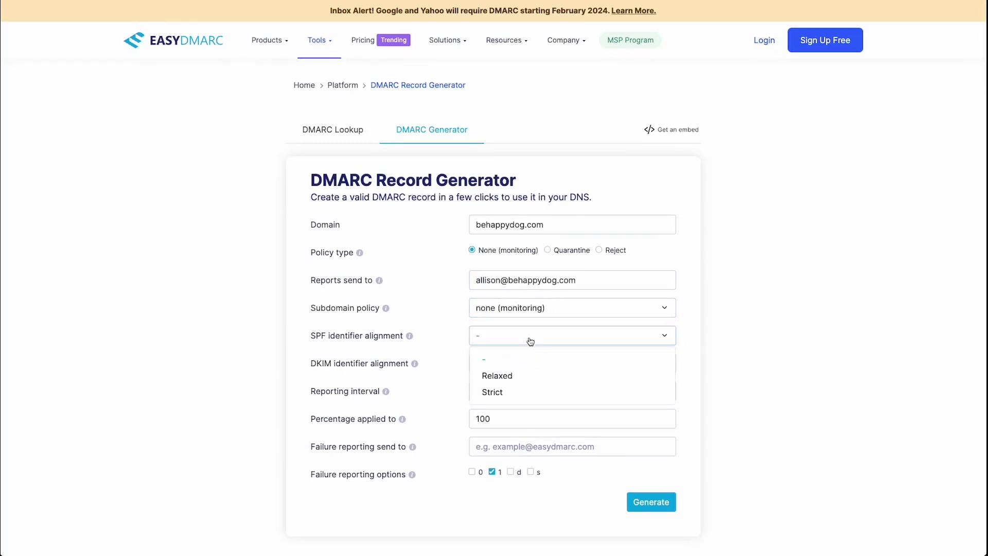
click(515, 376)
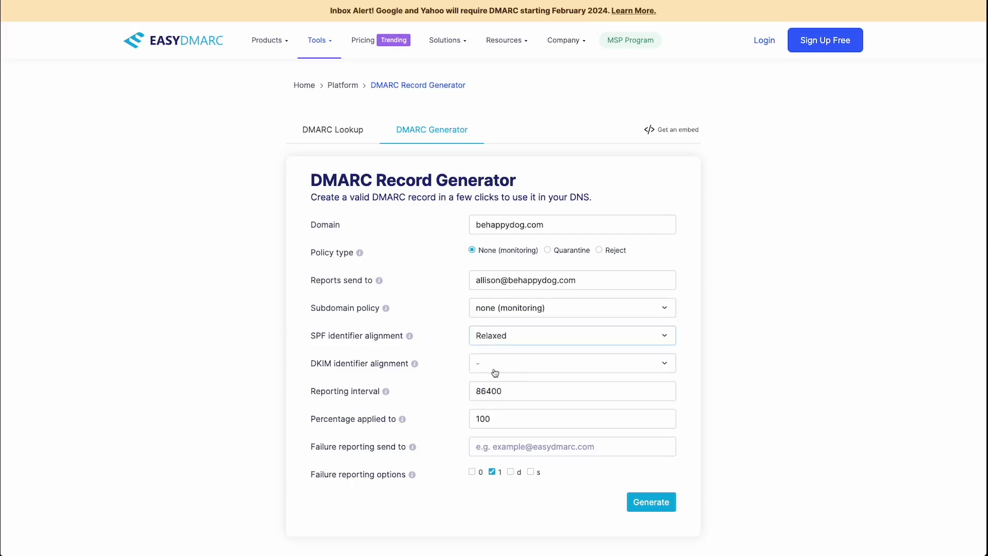
click(507, 370)
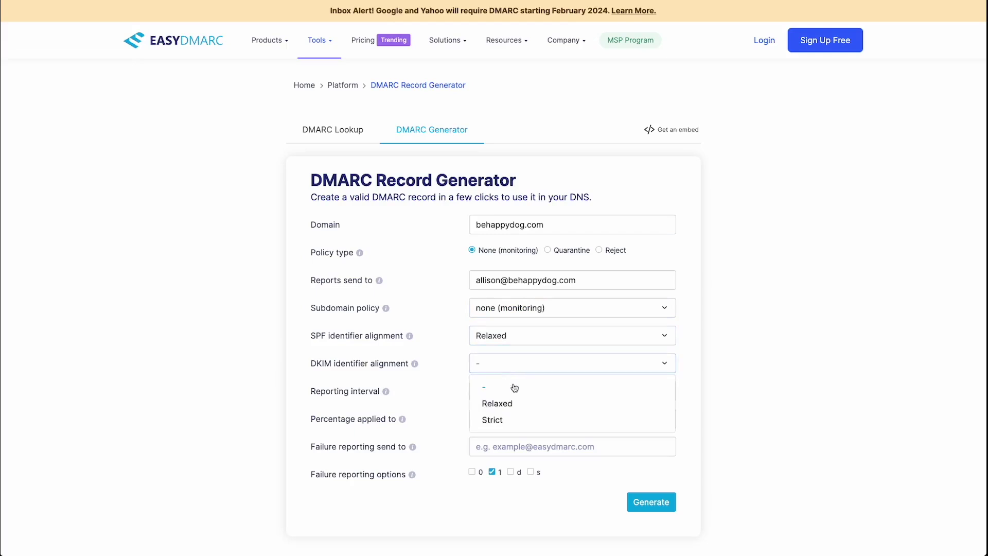
click(524, 403)
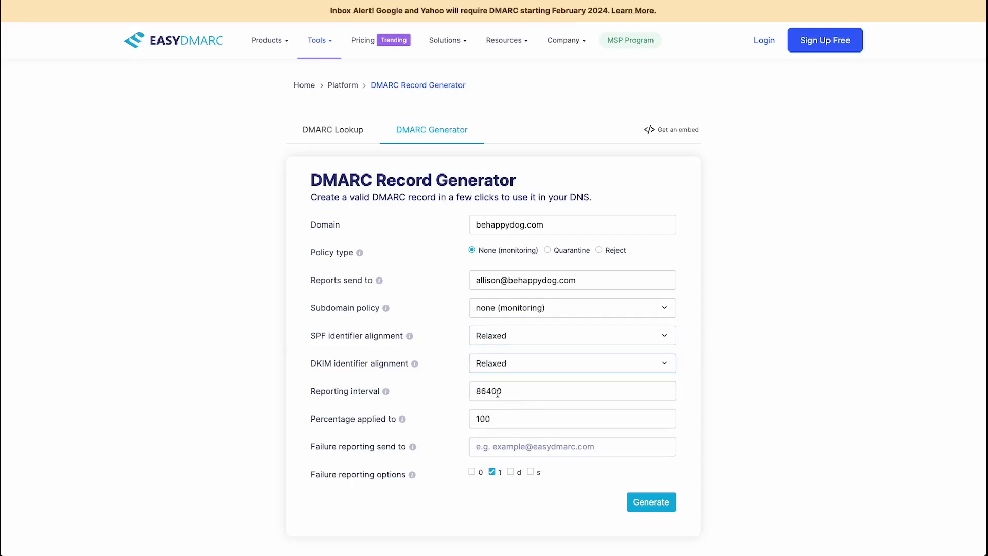
Step: Enter the failure report e-mail address in Failure reporting send to
scroll(507, 386, down, 1)
scroll(497, 379, down, 1)
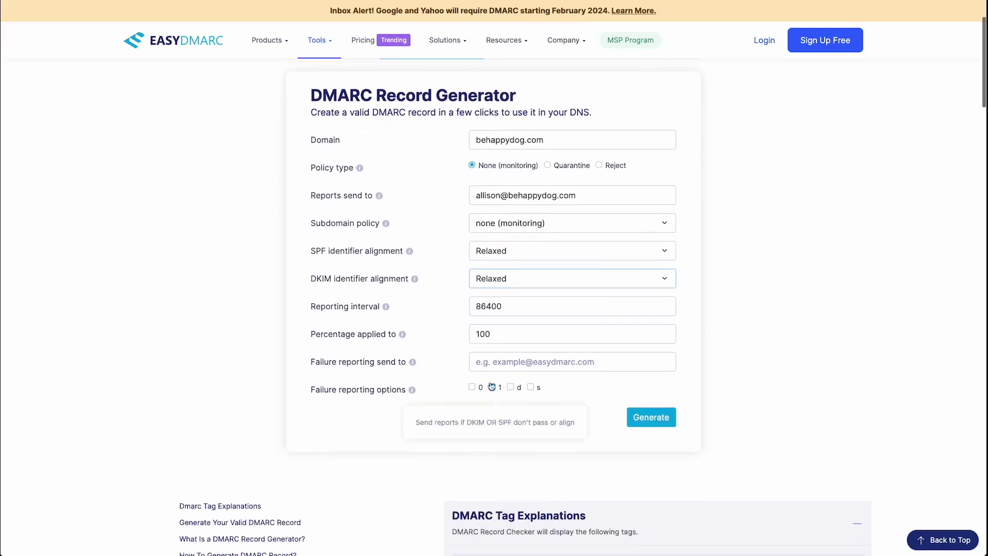
click(514, 363)
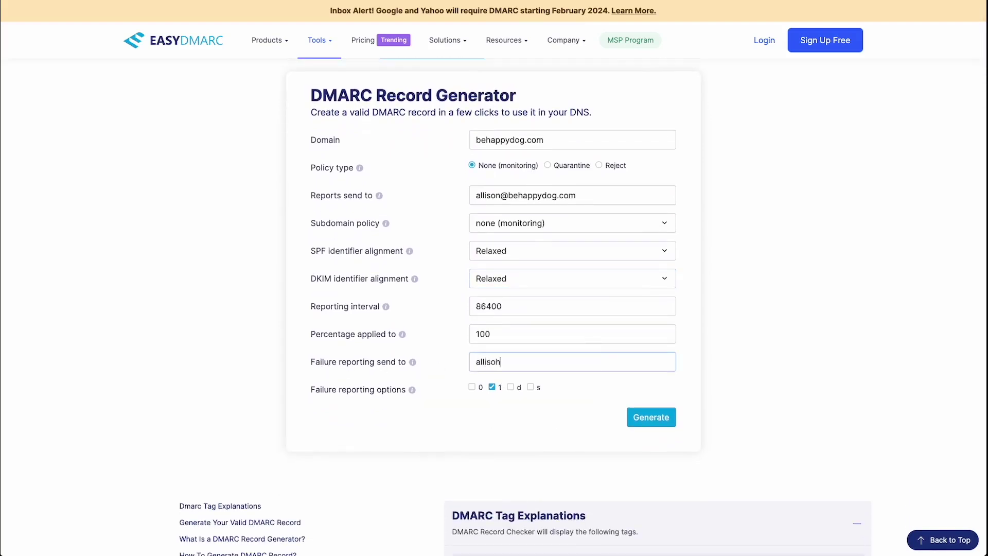
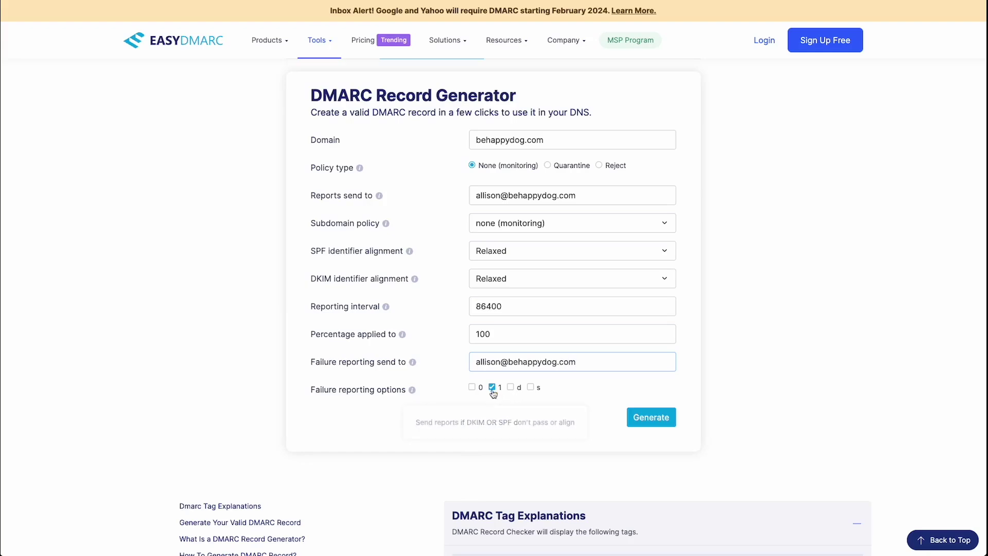
scroll(572, 391, up, 1)
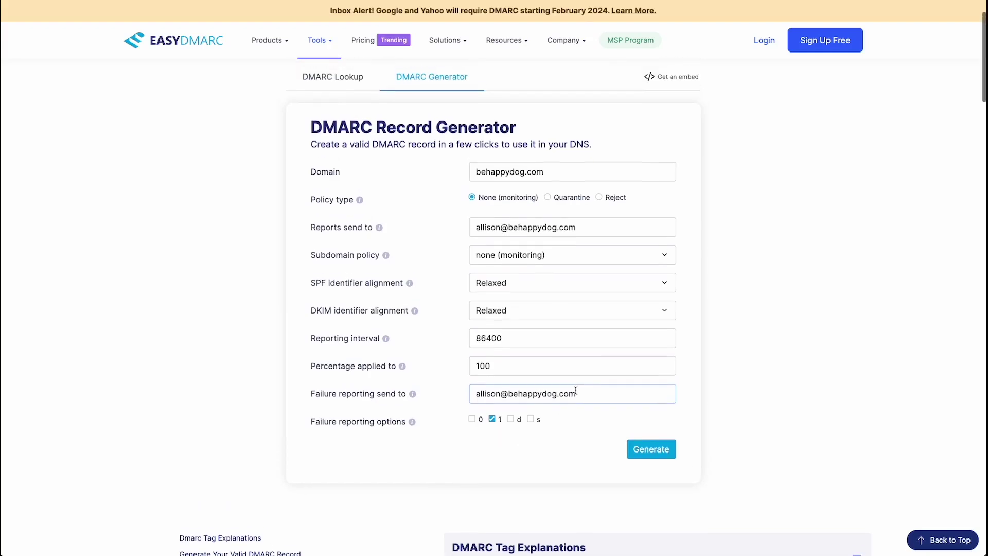
Step: Generate the DMARC record for behappydog.com from the completed EasyDMARC form
click(655, 449)
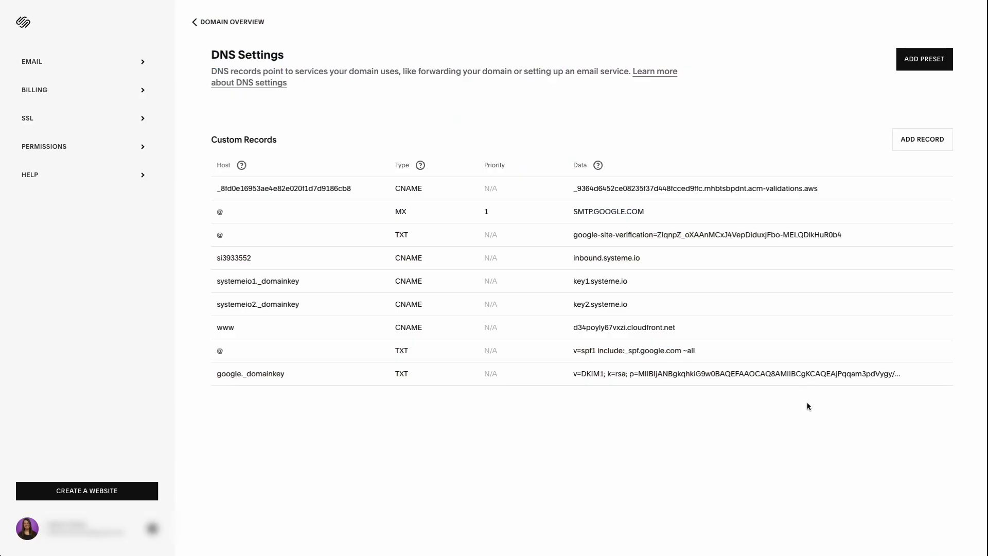
Step: Start a new Squarespace custom DNS record with host _dmarc and type TXT
click(924, 142)
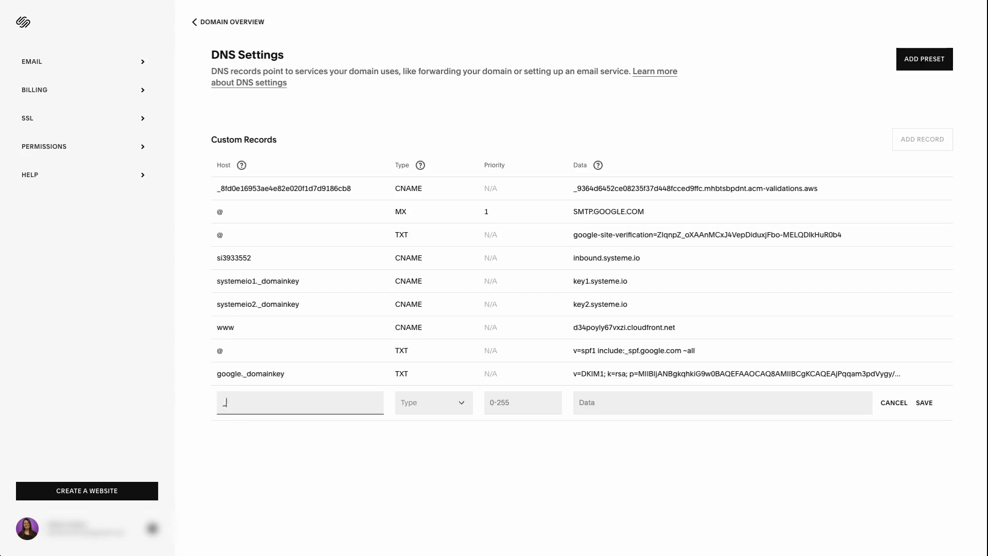
text(dmarc)
click(432, 411)
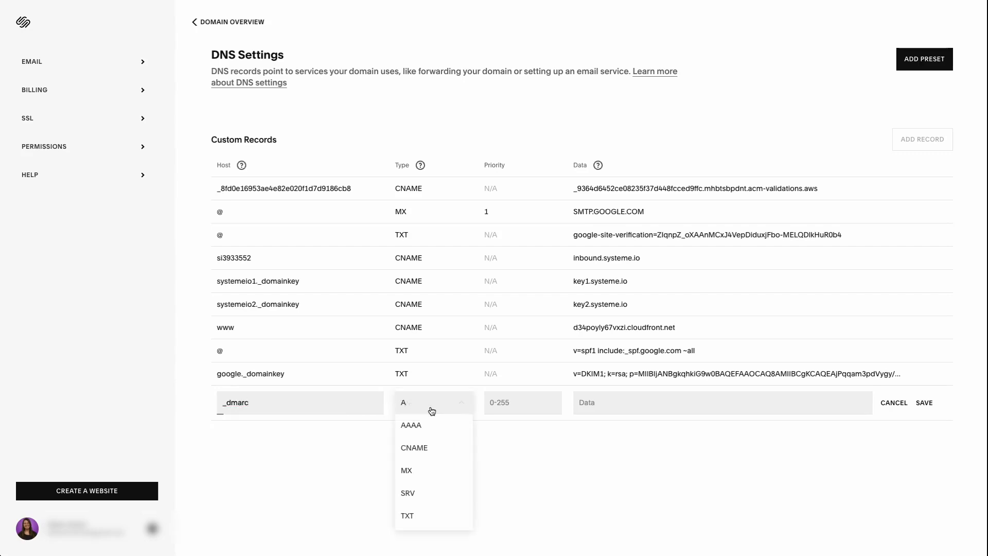
click(426, 516)
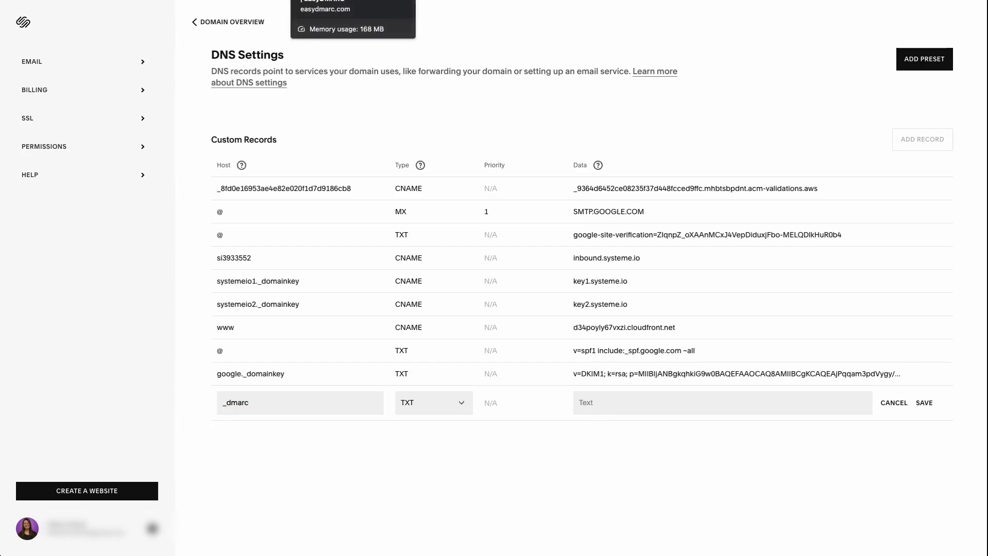
key(ctrl+Tab)
Step: Paste EasyDMARC's generated v=DMARC1 value into the _dmarc record's Data and save it
scroll(239, 286, up, 1)
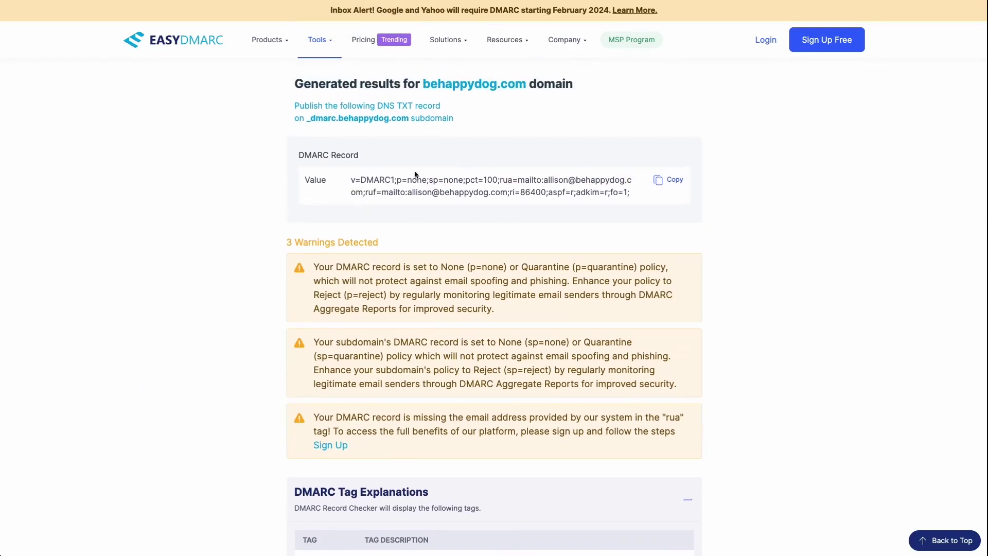
click(664, 183)
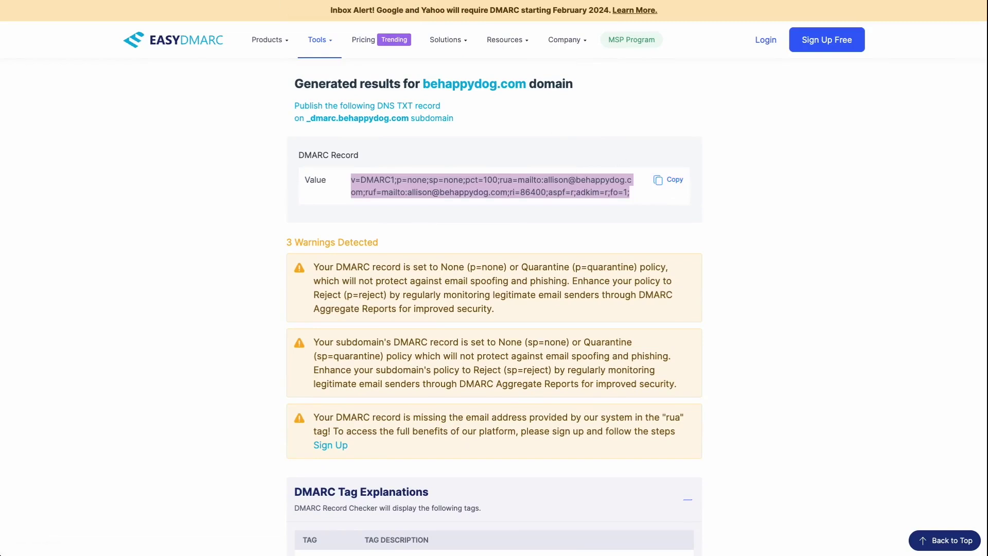
key(alt+Tab)
click(598, 400)
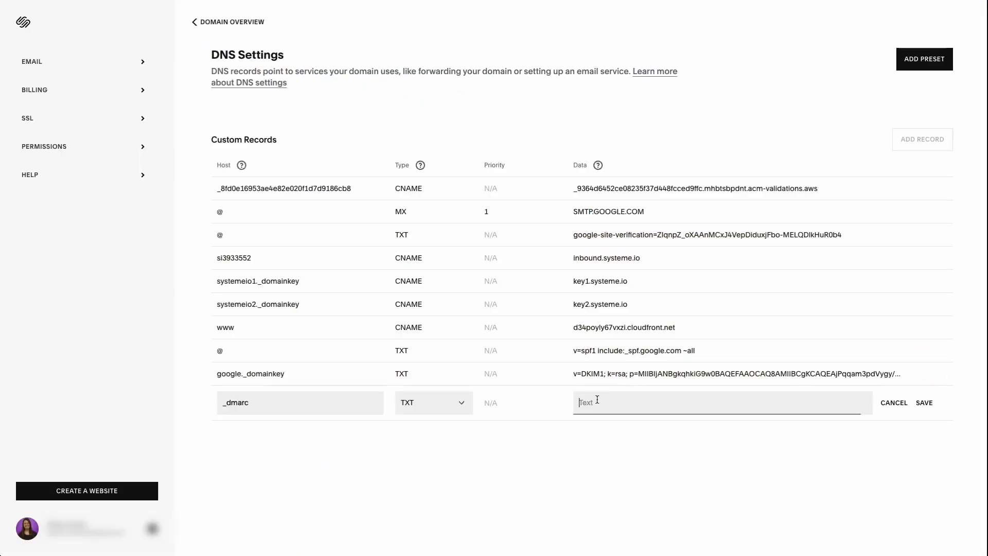
key(ctrl+v)
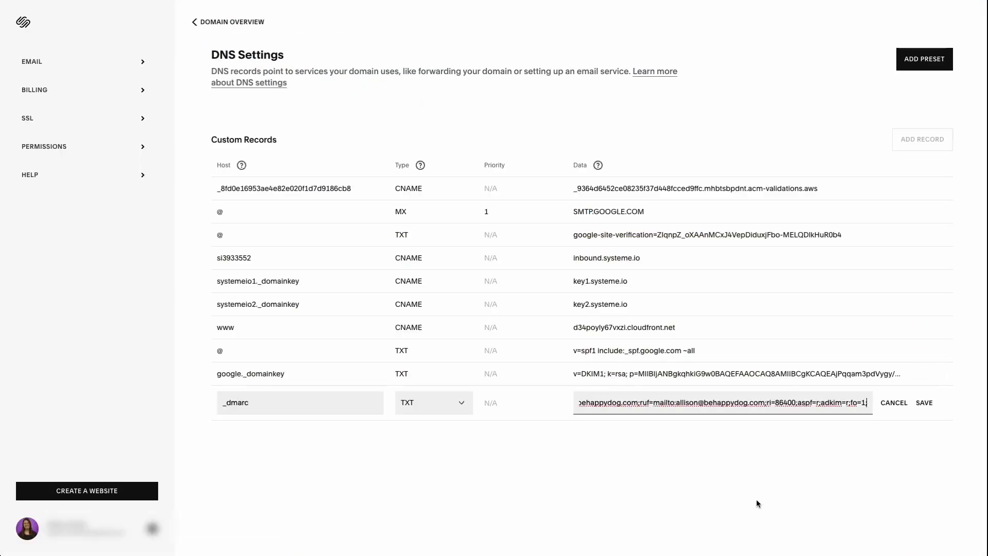
click(925, 403)
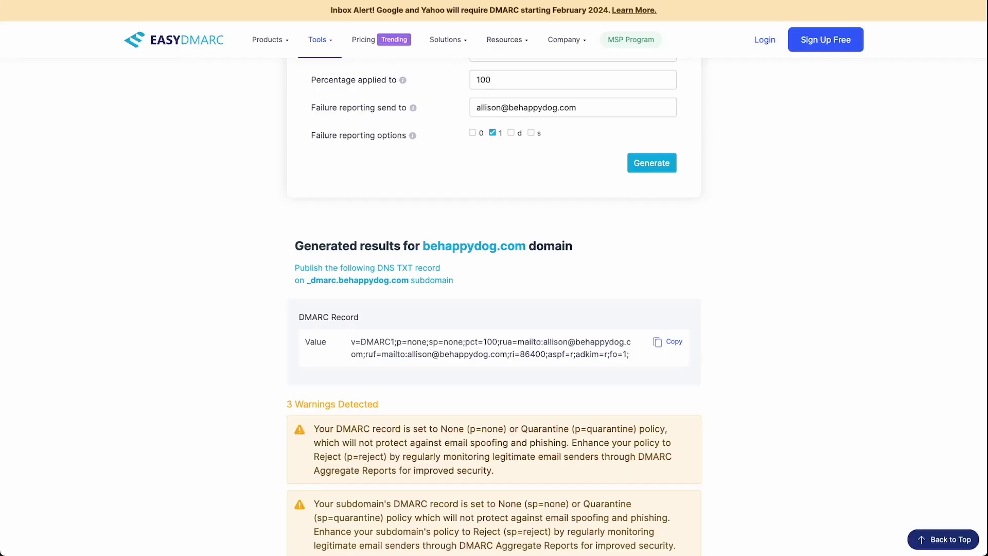
Step: Review the generated DMARC record and its warnings, with the Tools menu shown
scroll(242, 220, up, 5)
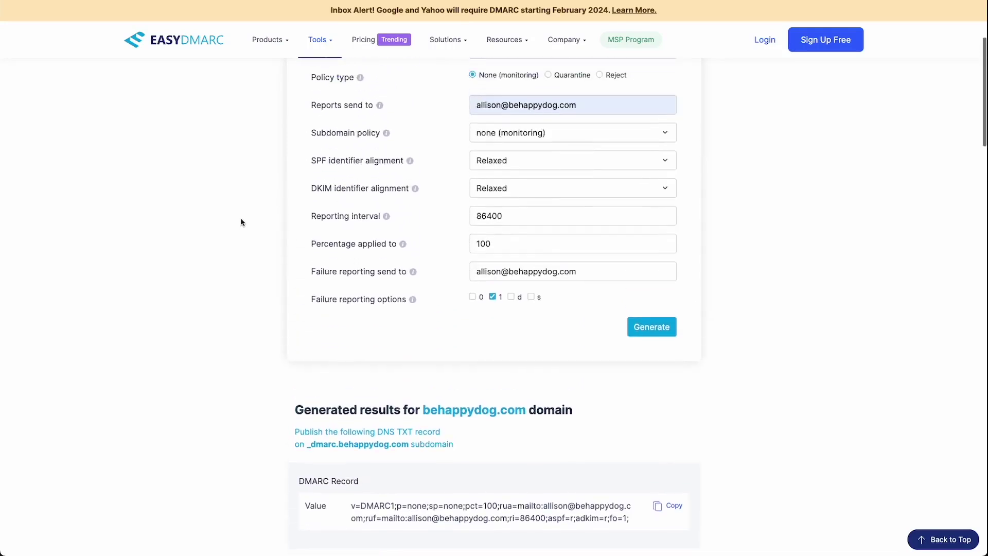
scroll(381, 252, down, 6)
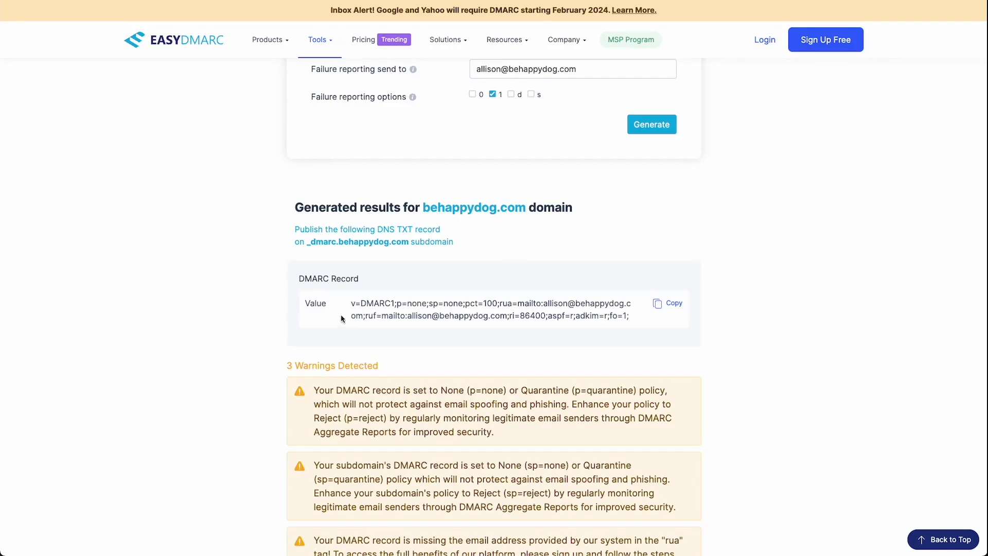
scroll(345, 322, up, 7)
mouse_move(319, 64)
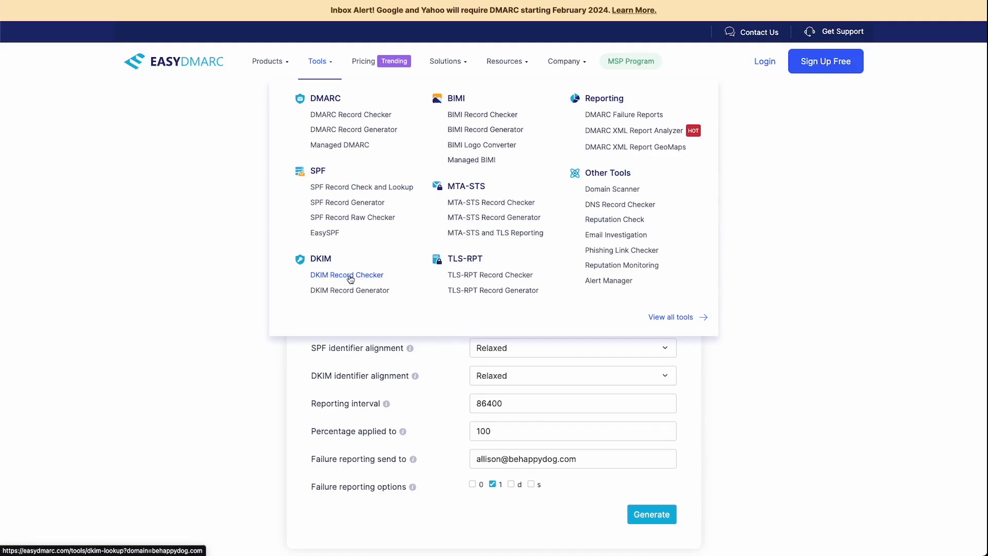
Step: Run the DKIM check for behappydog.com and review the google selector's v=DKIM1 RSA key record
click(350, 278)
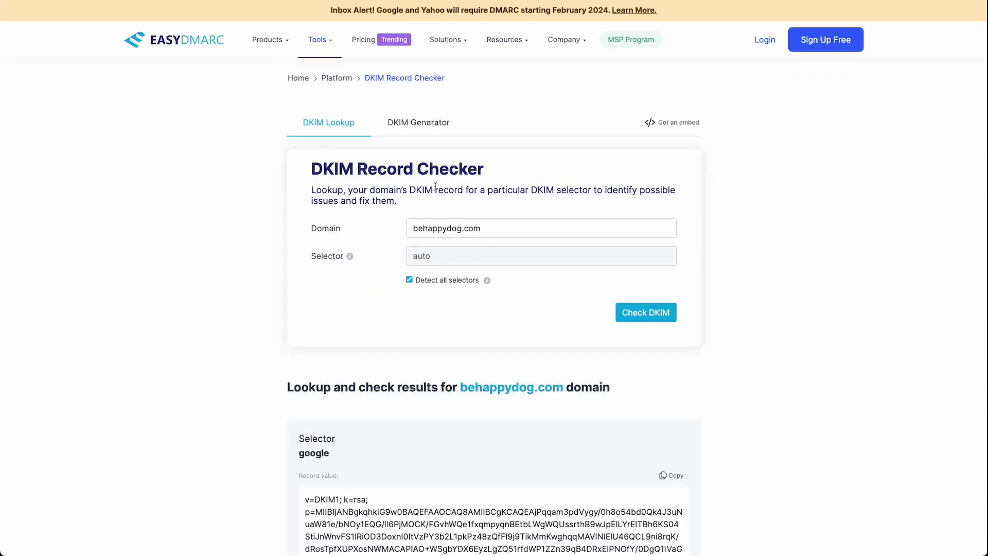
scroll(473, 215, down, 1)
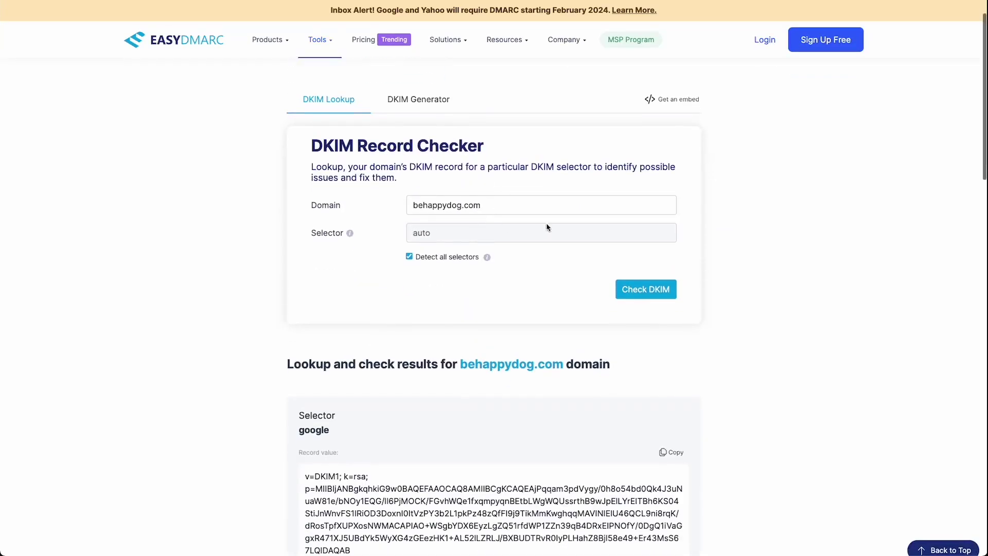
scroll(464, 273, down, 1)
scroll(464, 274, down, 3)
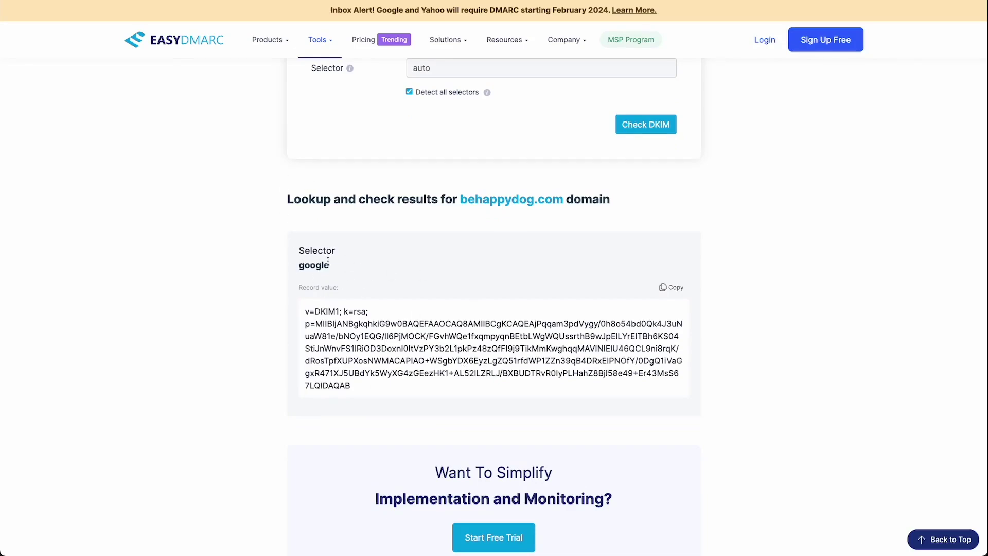
scroll(328, 261, up, 4)
mouse_move(319, 61)
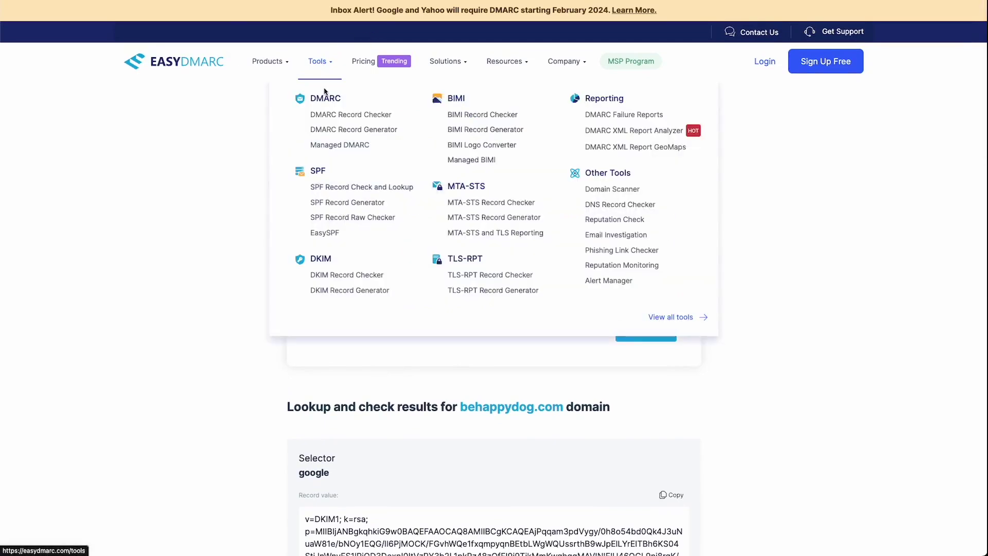
Step: Look up behappydog.com's SPF record: Valid, 4/10 lookups, one sender, including _spf.google.com
click(363, 188)
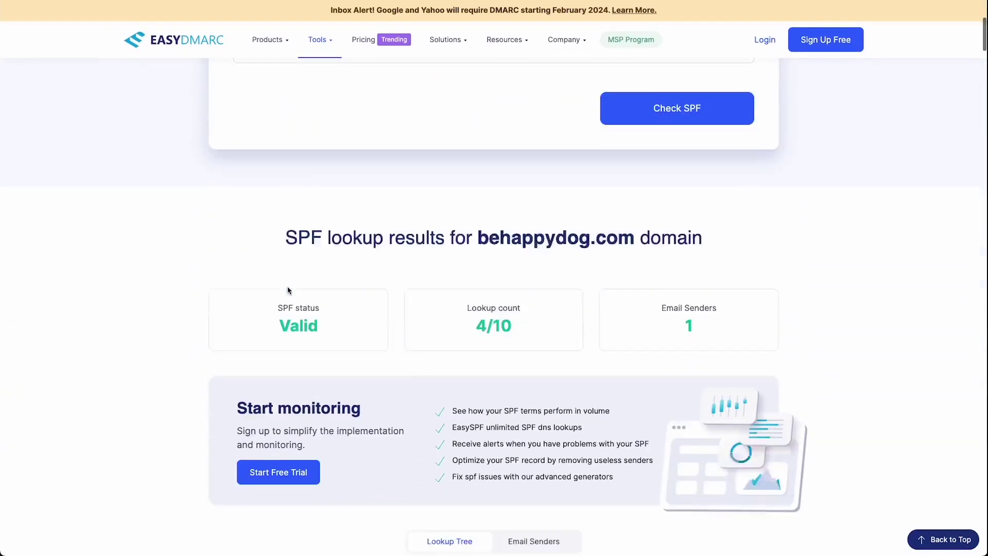
scroll(287, 287, up, 4)
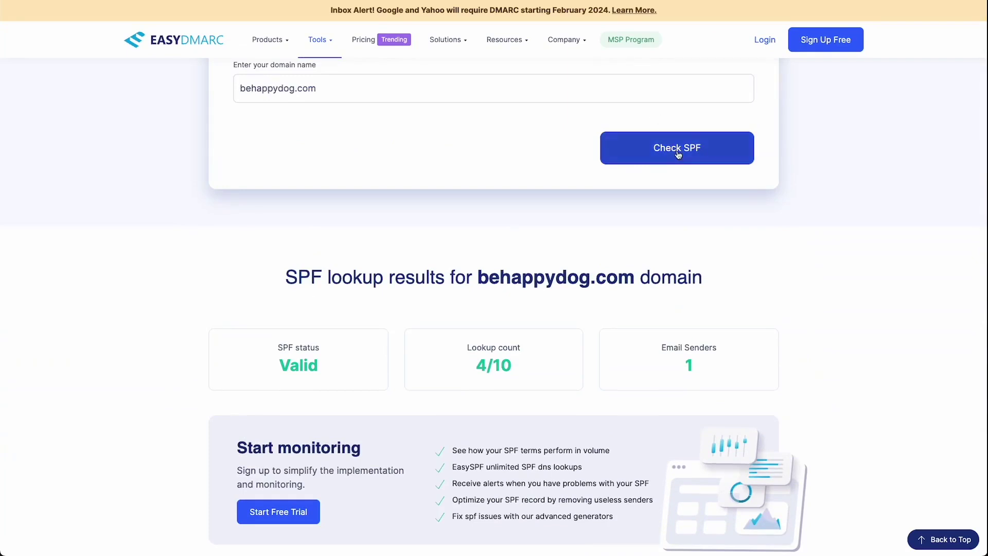
scroll(447, 249, down, 7)
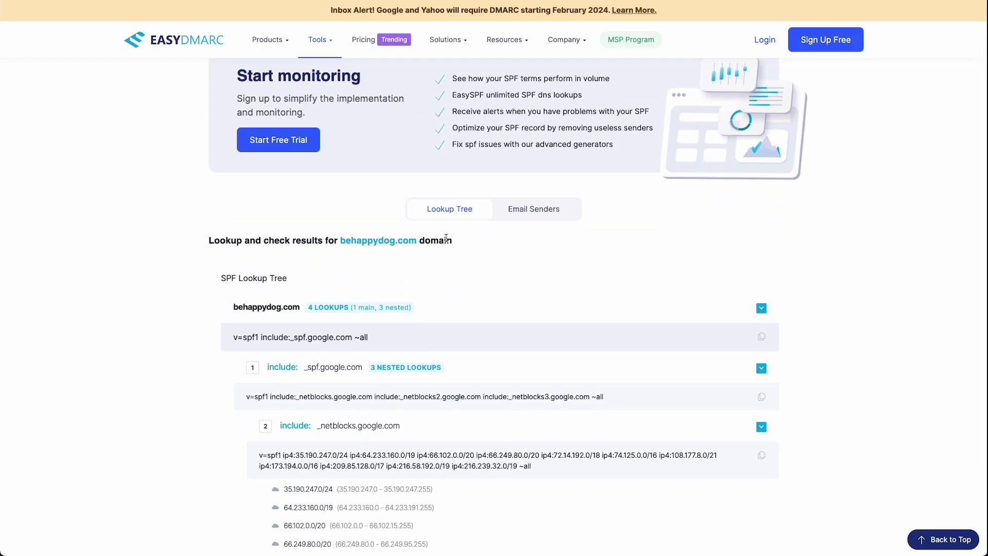
scroll(446, 238, up, 4)
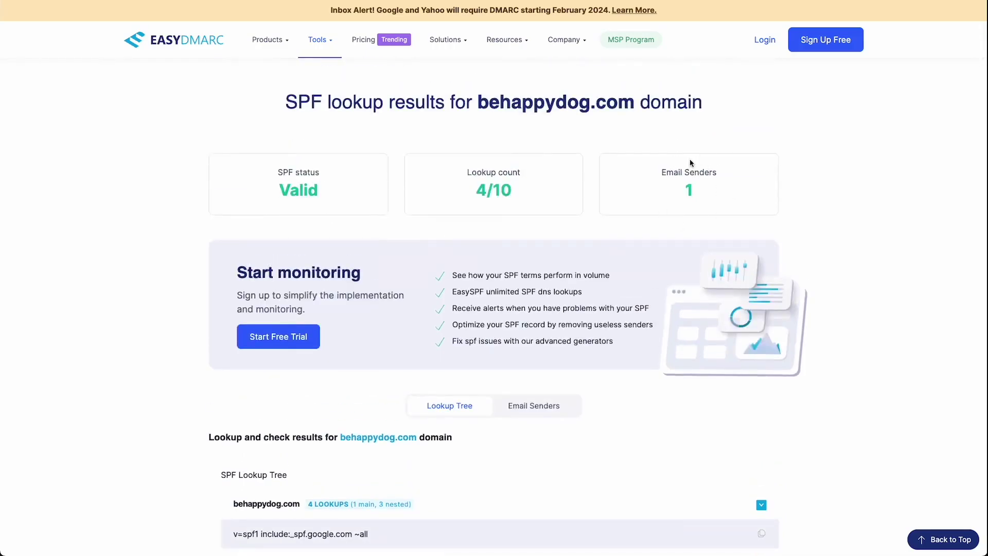
scroll(501, 430, down, 1)
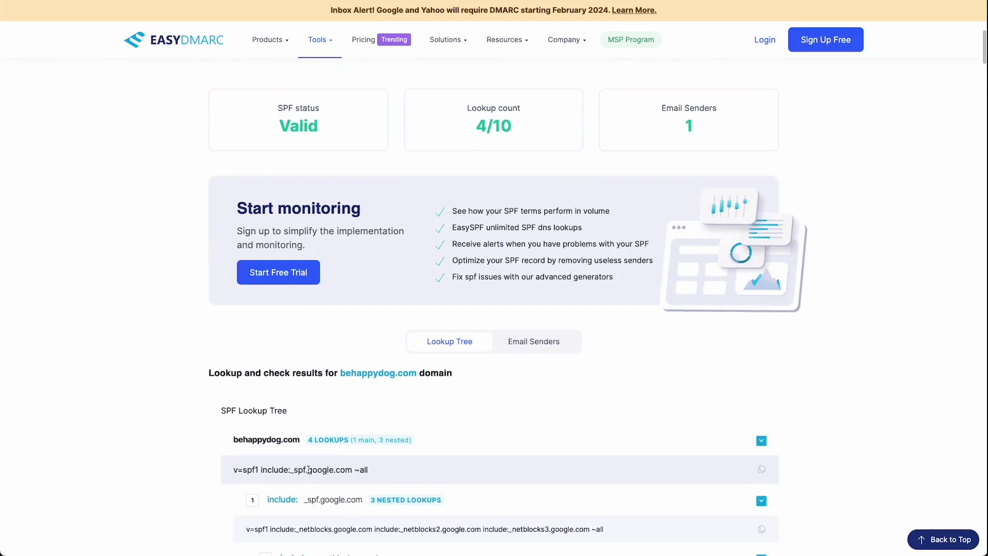
drag(308, 470, 352, 469)
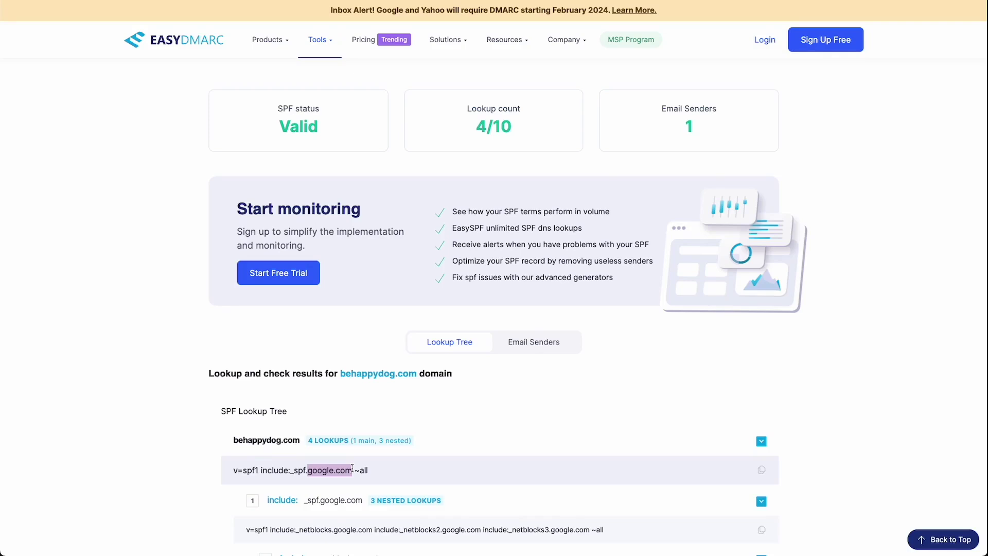
click(309, 467)
double_click(294, 471)
click(350, 472)
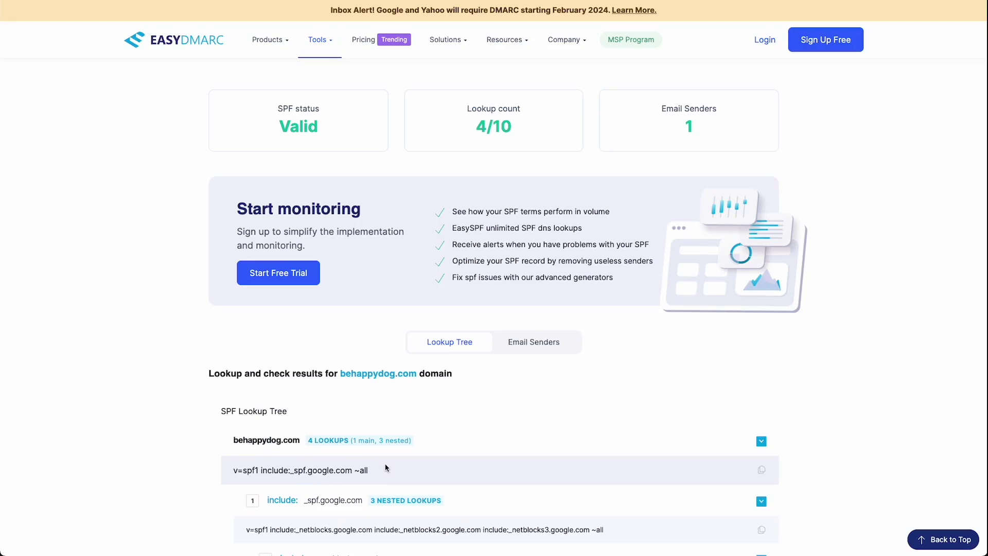
Step: Run the DMARC check for behappydog.com and review the Valid status, None policies and 3 warnings
scroll(387, 468, up, 10)
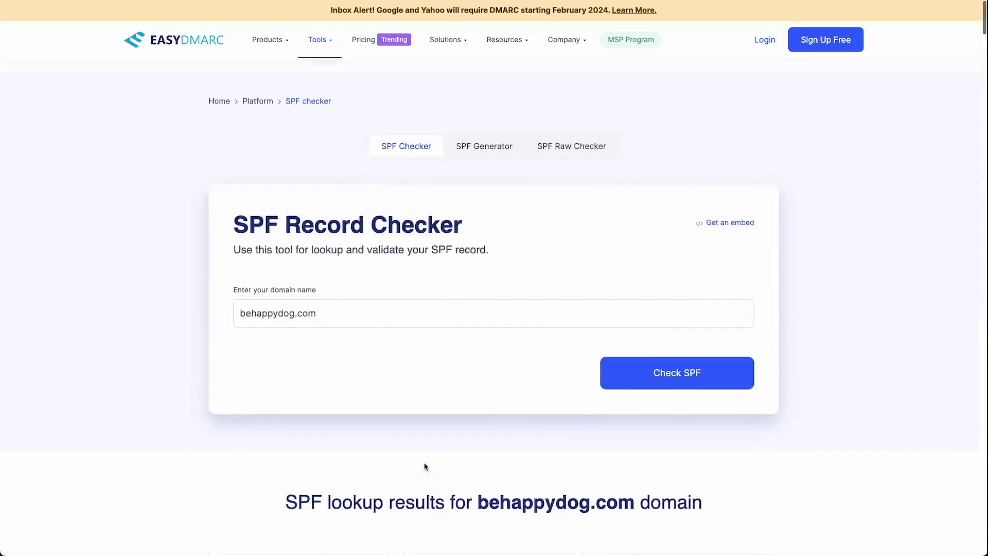
mouse_move(317, 68)
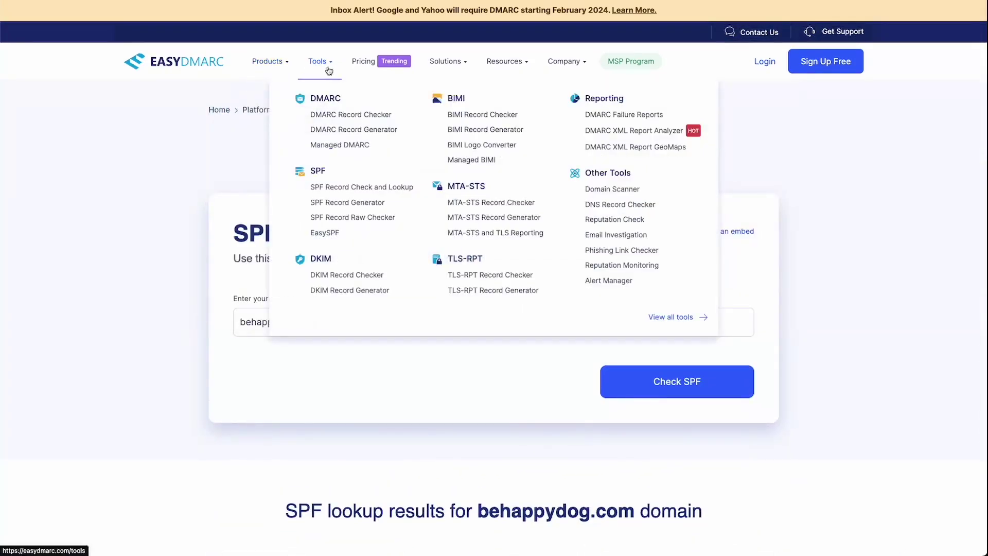
click(361, 118)
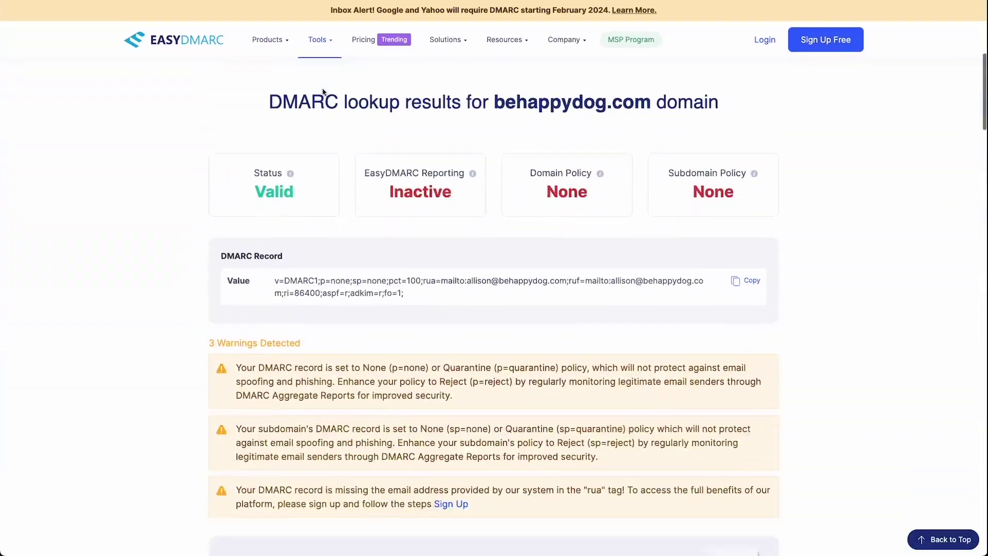
scroll(365, 196, up, 4)
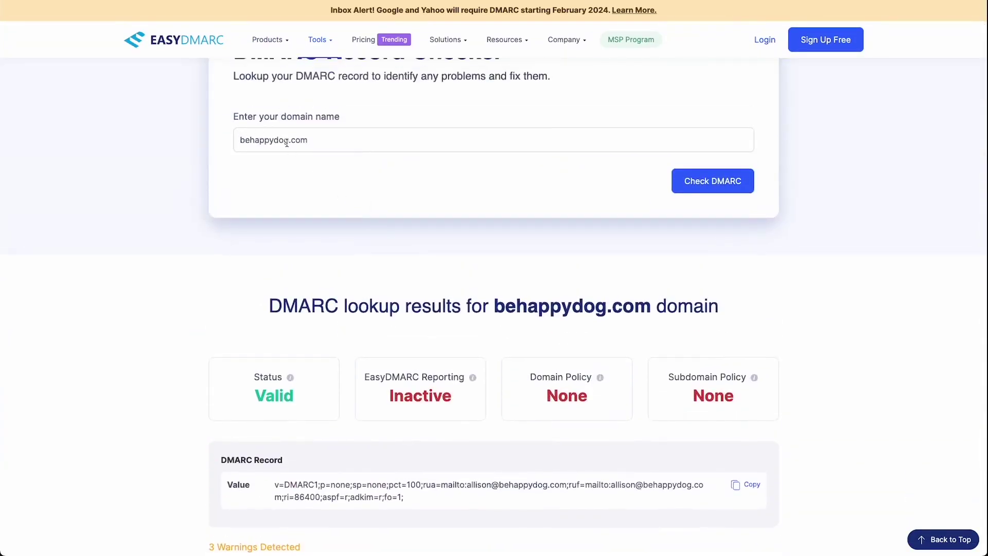
click(714, 187)
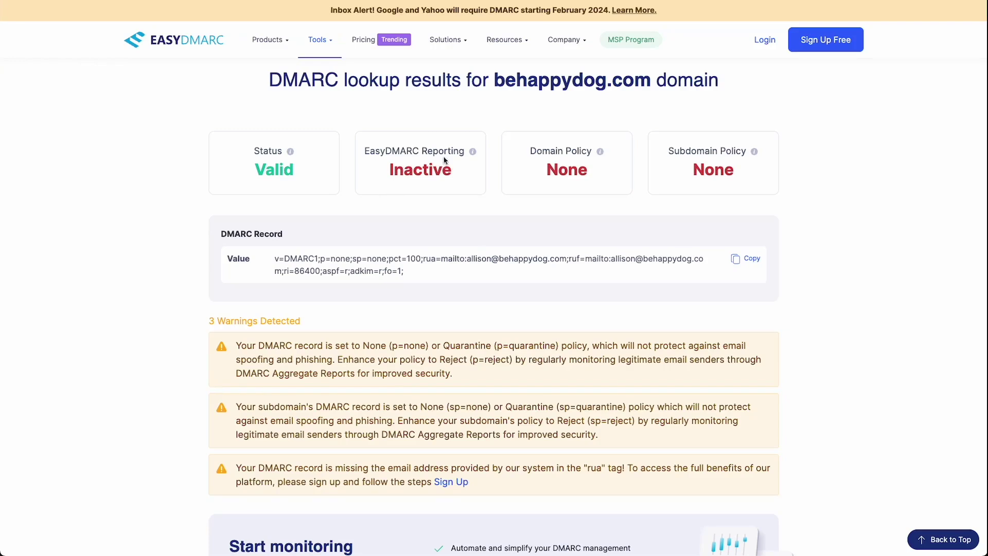
mouse_move(474, 154)
mouse_move(600, 153)
mouse_move(754, 152)
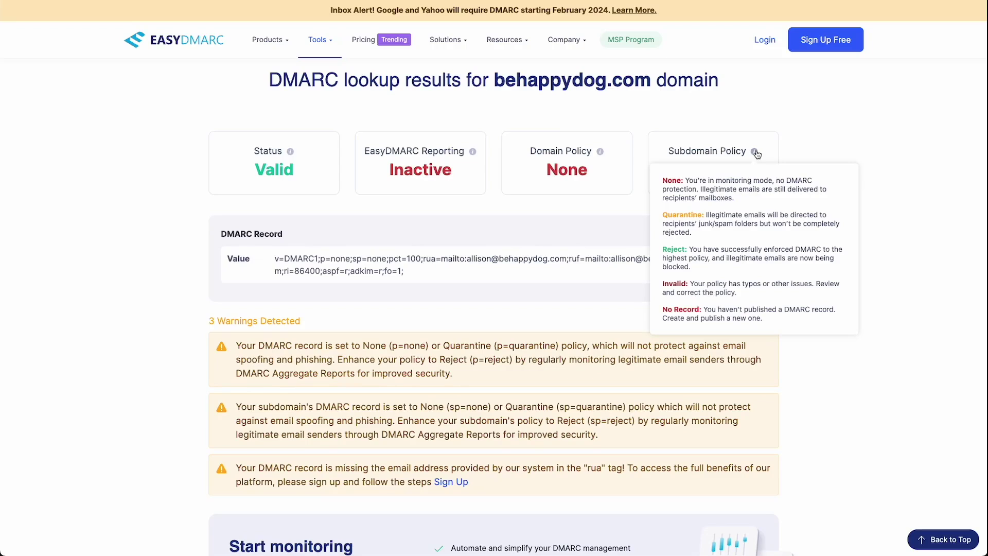
Step: Reopen the DMARC Record Generator, prefilled for behappydog.com with policy None and 86400 interval
mouse_move(314, 44)
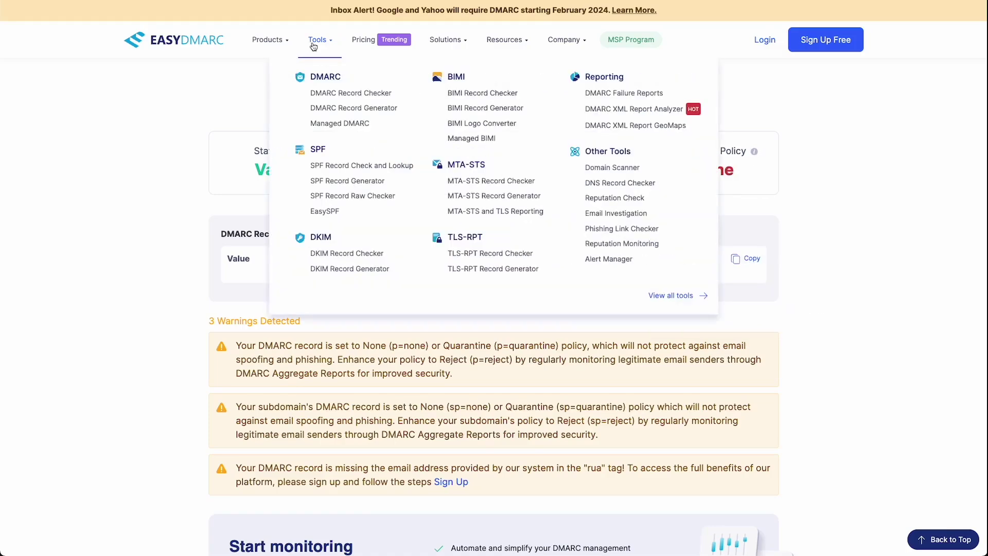
click(365, 109)
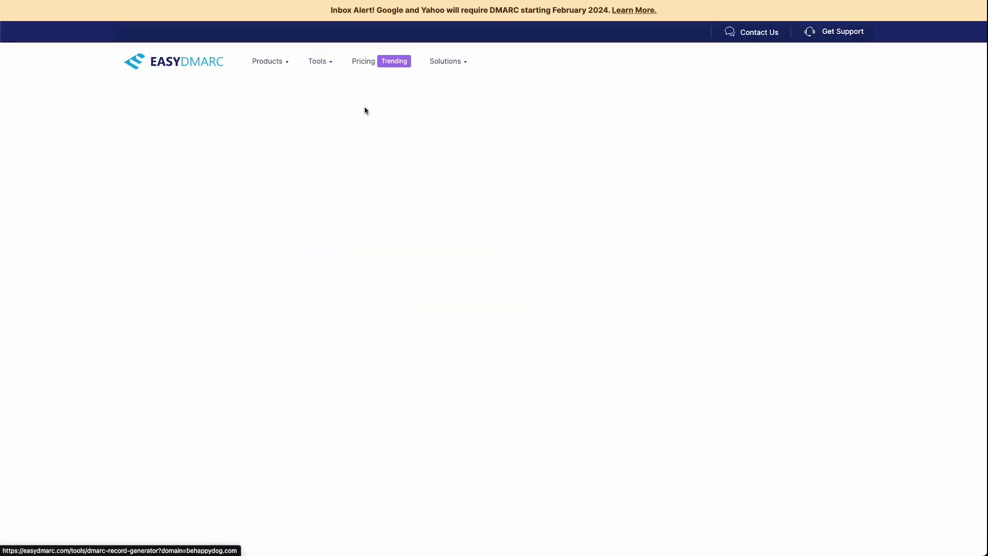
scroll(744, 275, down, 1)
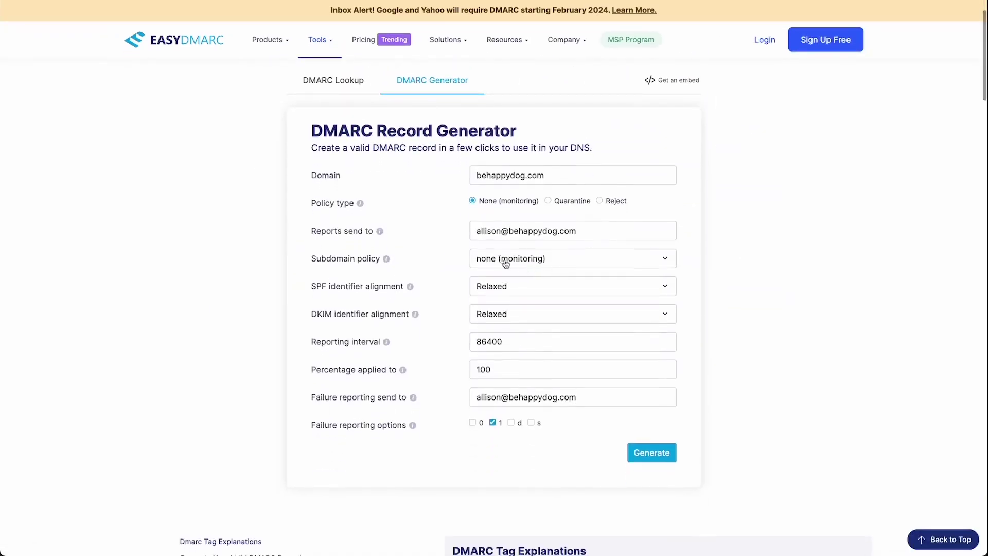